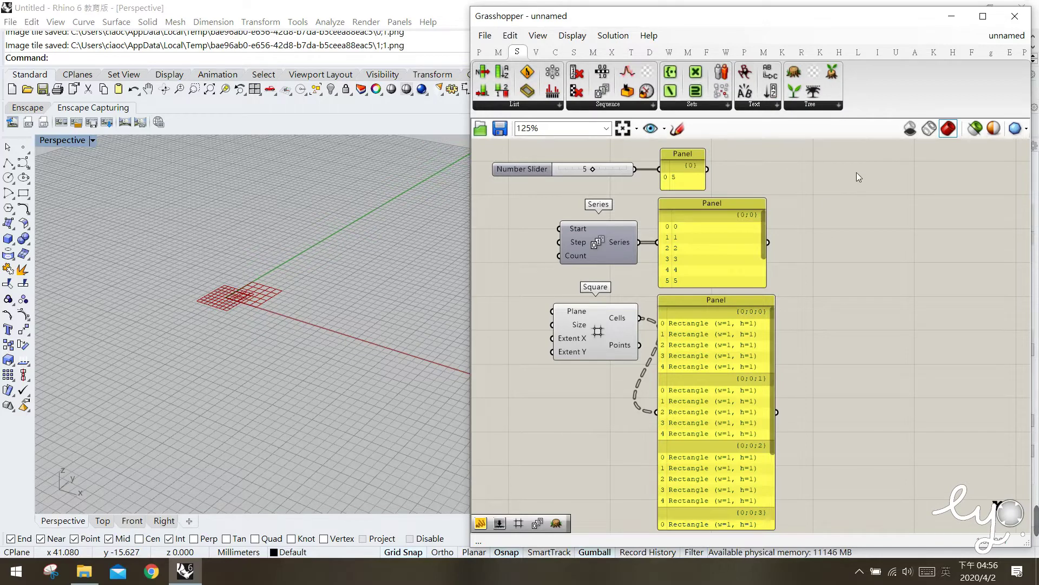
# Add a Flatten Tree component and a Graft Tree component to the empty canvas area beside the panels
pyautogui.click(826, 105)
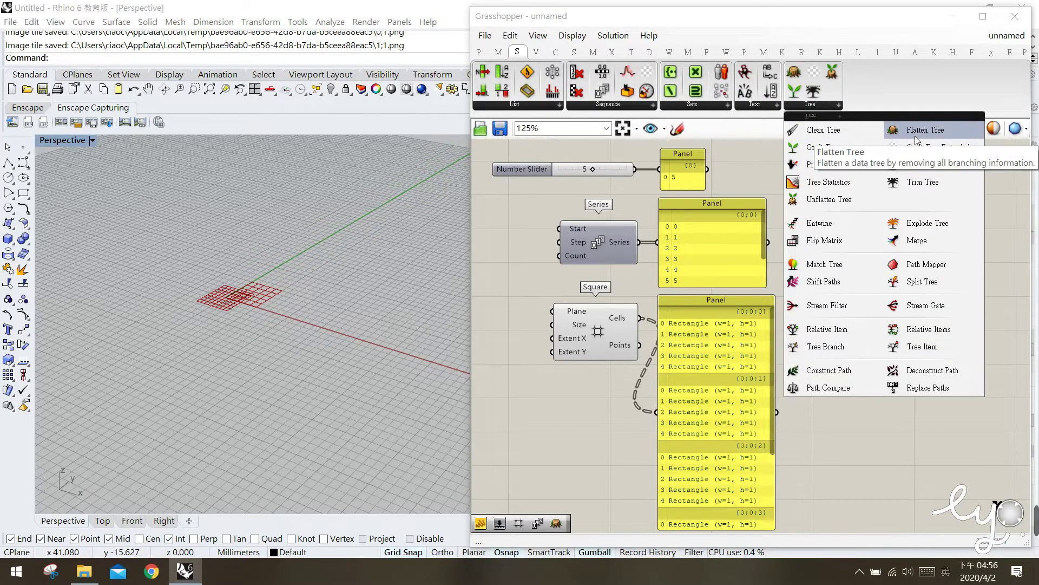
pyautogui.click(916, 140)
pyautogui.click(856, 216)
pyautogui.click(809, 104)
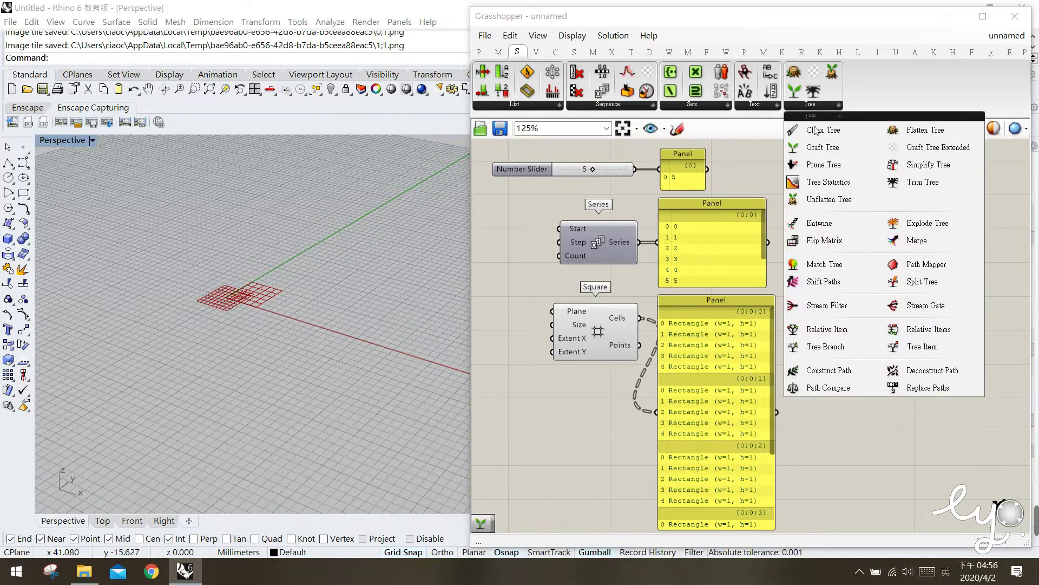
pyautogui.click(821, 146)
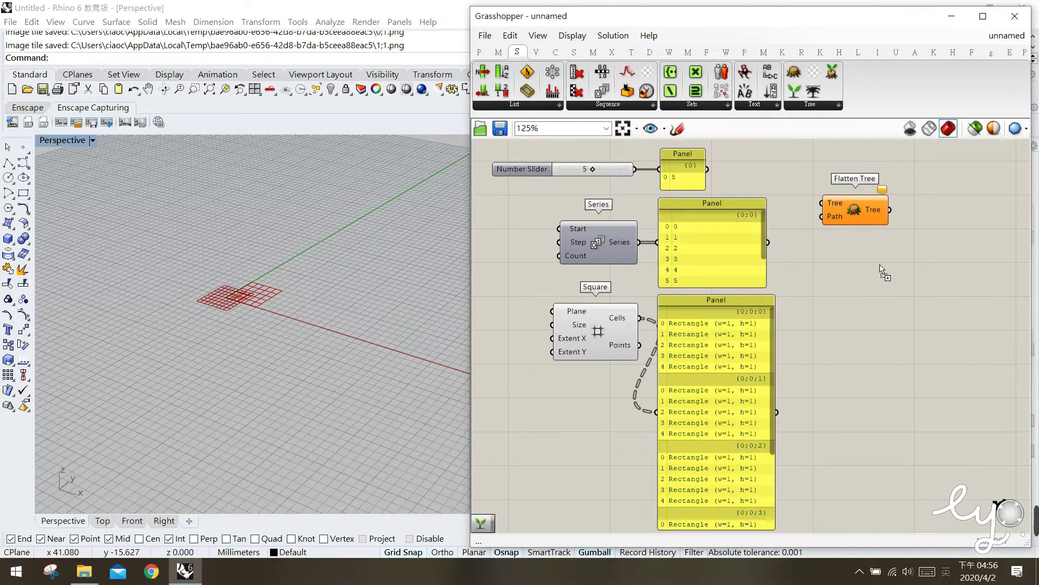
pyautogui.click(862, 277)
# Examine the Flatten Tree and Graft Tree components and the Flatten Tree description
pyautogui.click(865, 219)
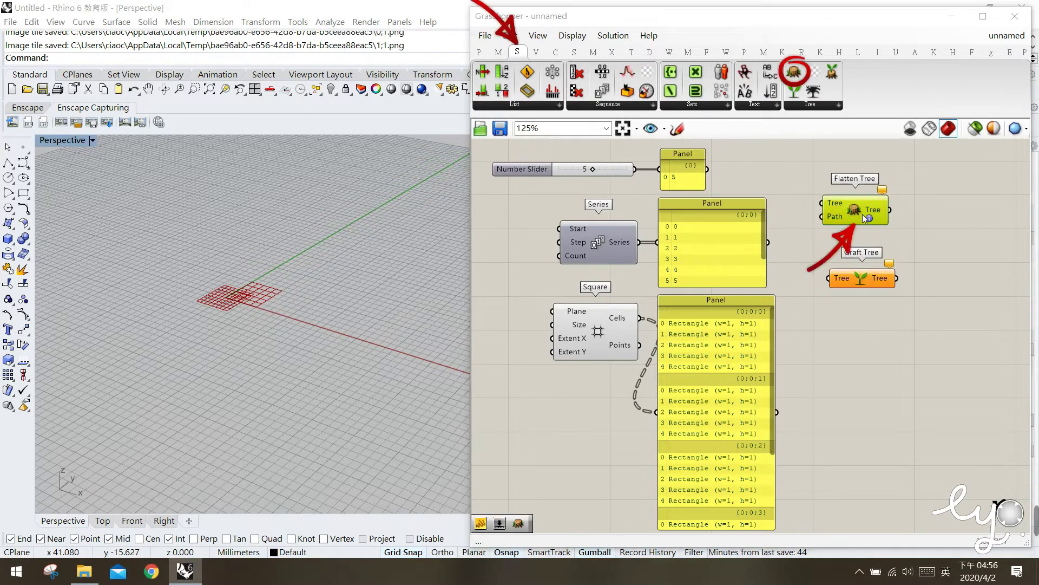
pyautogui.click(870, 284)
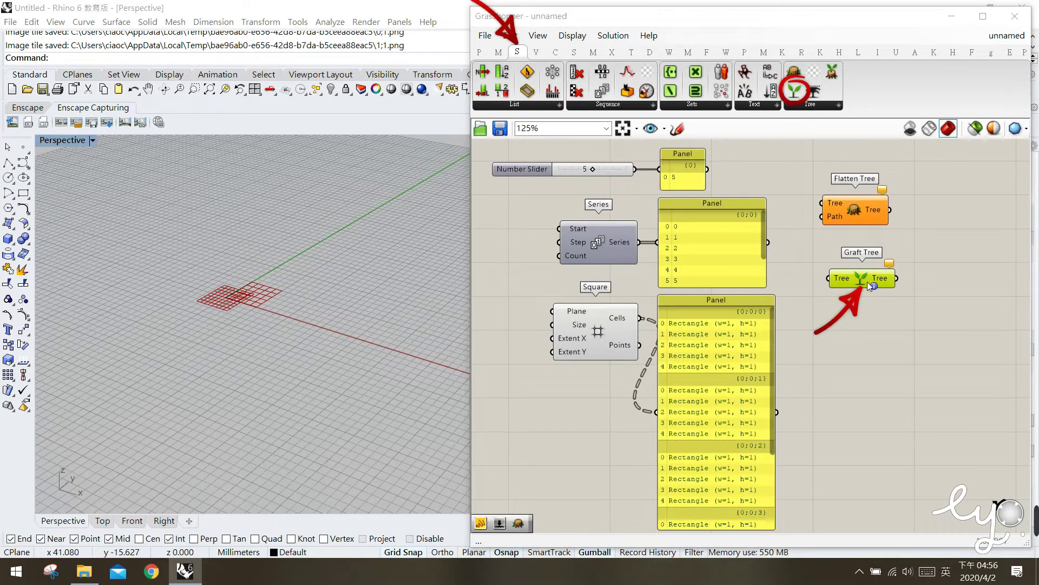
pyautogui.click(859, 252)
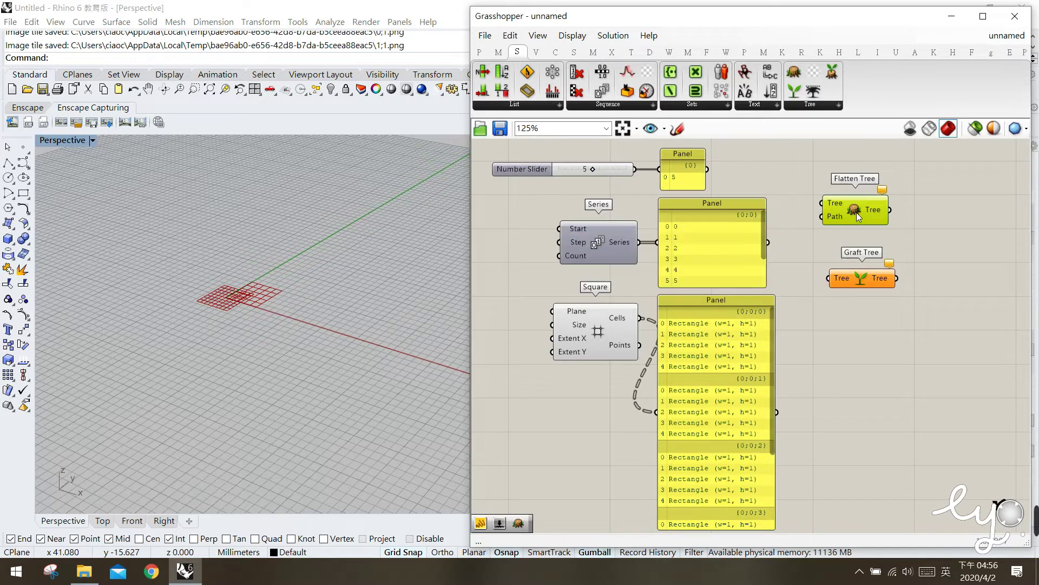
pyautogui.moveTo(857, 213)
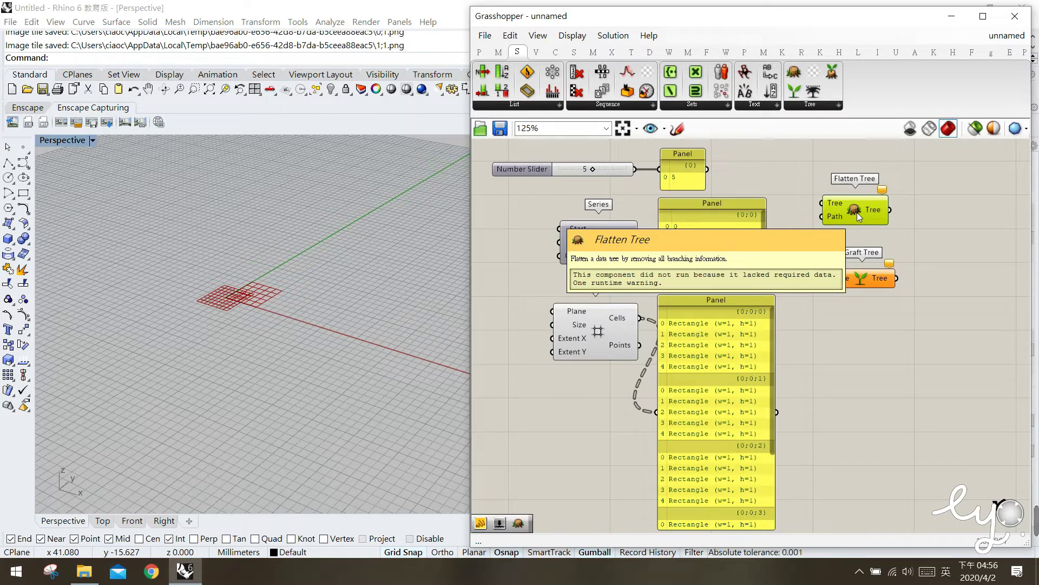
pyautogui.click(854, 279)
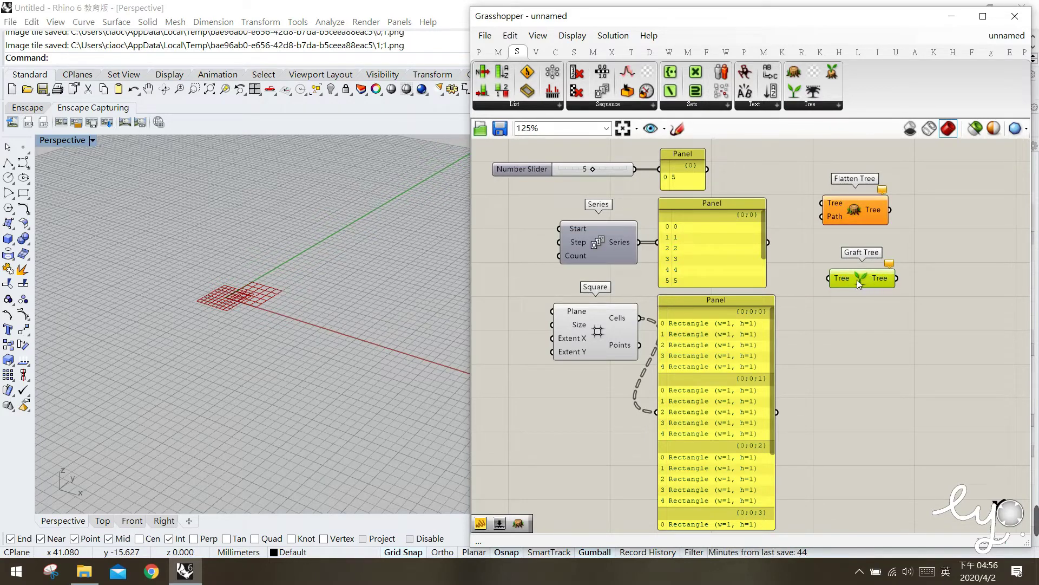
pyautogui.keyDown('ctrl'); pyautogui.click(862, 285); pyautogui.keyUp('ctrl')
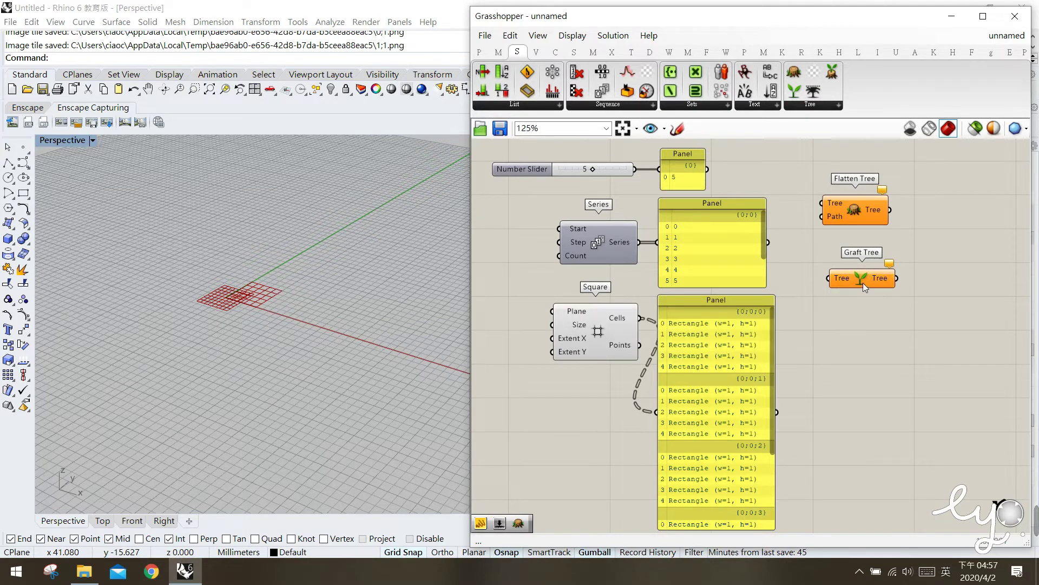
pyautogui.moveTo(861, 279)
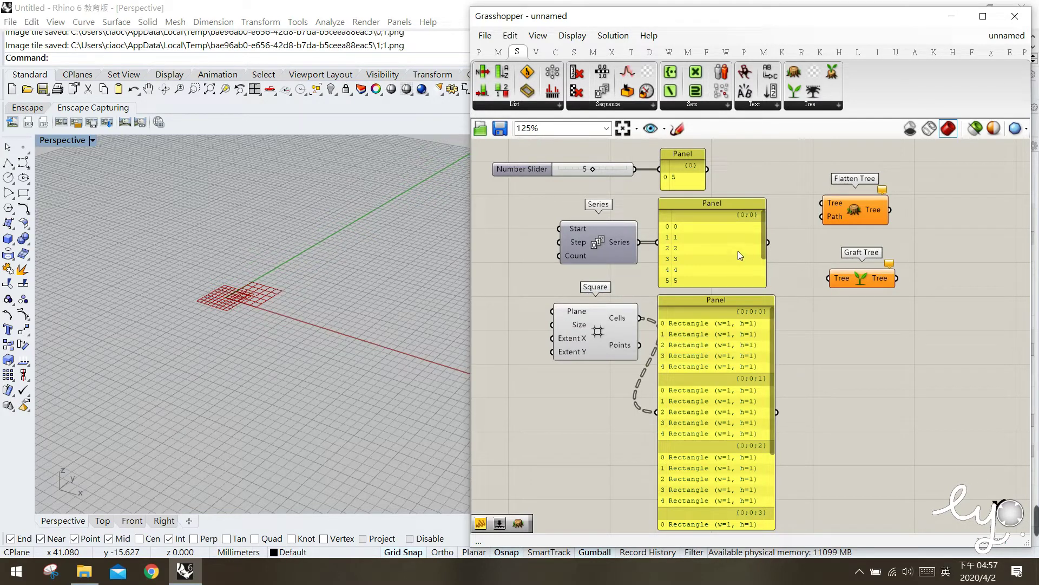
# Move Flatten Tree and Graft Tree next to Series and Square, and shift the two larger panels right to make room
pyautogui.moveTo(924, 321); pyautogui.dragTo(825, 180)
pyautogui.moveTo(856, 211); pyautogui.dragTo(693, 251)
pyautogui.click(774, 215)
pyautogui.click(760, 242)
pyautogui.keyDown('shift'); pyautogui.click(731, 373); pyautogui.keyUp('shift')
pyautogui.moveTo(745, 268); pyautogui.dragTo(896, 257)
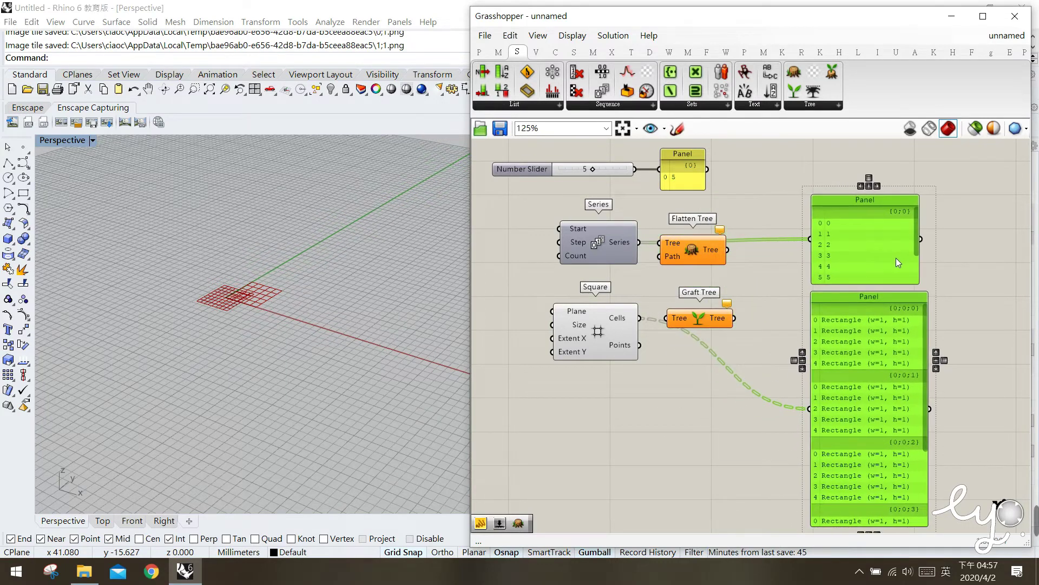
pyautogui.click(754, 414)
# Stack Flatten Tree and Graft Tree beside Series, and place a copy of the pair beside Square
pyautogui.moveTo(694, 261); pyautogui.dragTo(708, 259)
pyautogui.moveTo(713, 317); pyautogui.dragTo(717, 301)
pyautogui.click(672, 372)
pyautogui.moveTo(602, 245); pyautogui.dragTo(599, 242)
pyautogui.moveTo(606, 333); pyautogui.dragTo(606, 336)
pyautogui.click(734, 321)
pyautogui.moveTo(740, 324); pyautogui.dragTo(735, 366)
pyautogui.click(717, 298)
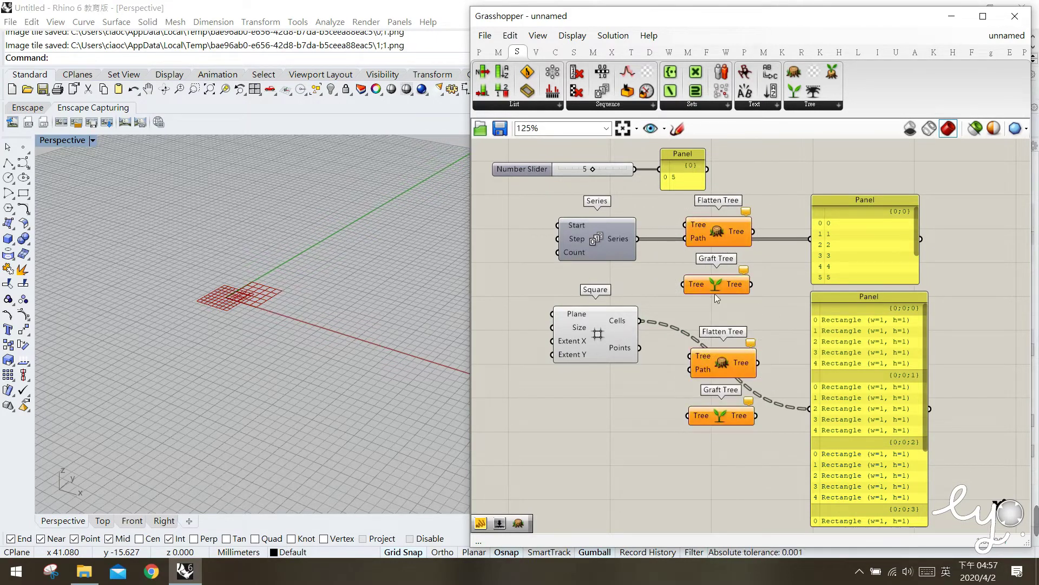
# Connect the Series output to the upper Flatten Tree and Graft Tree, and feed the Flatten Tree output into the upper large panel
pyautogui.click(606, 242)
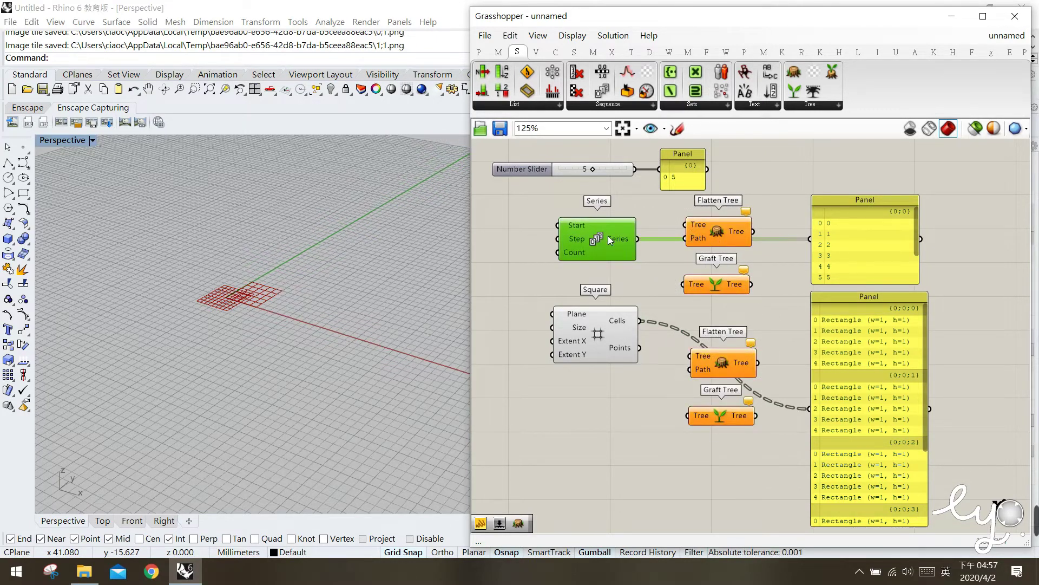
pyautogui.moveTo(850, 235); pyautogui.dragTo(852, 222)
pyautogui.moveTo(639, 239); pyautogui.dragTo(686, 224)
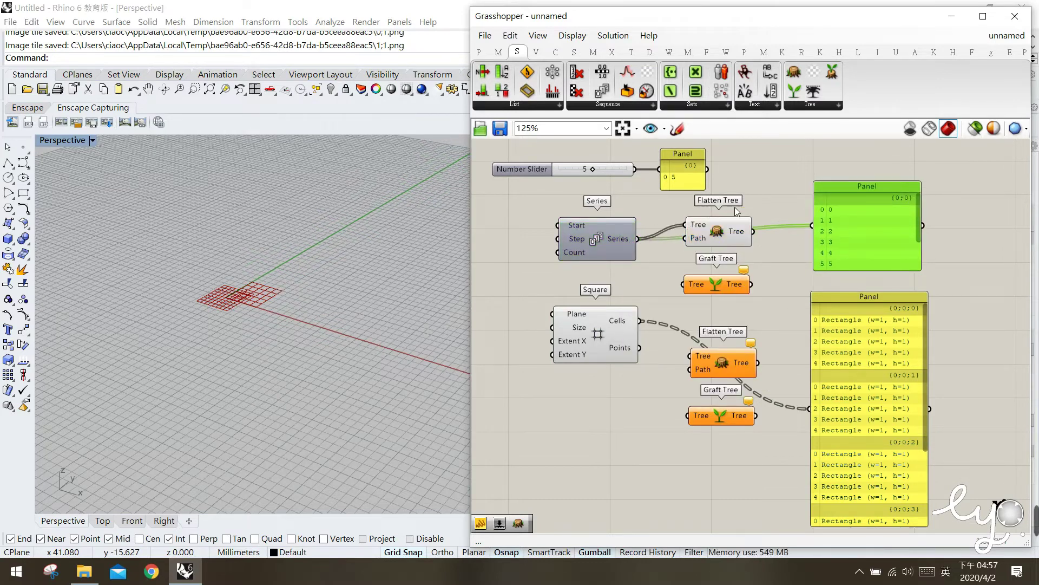
pyautogui.moveTo(815, 233); pyautogui.dragTo(812, 225)
pyautogui.moveTo(922, 222); pyautogui.dragTo(906, 207)
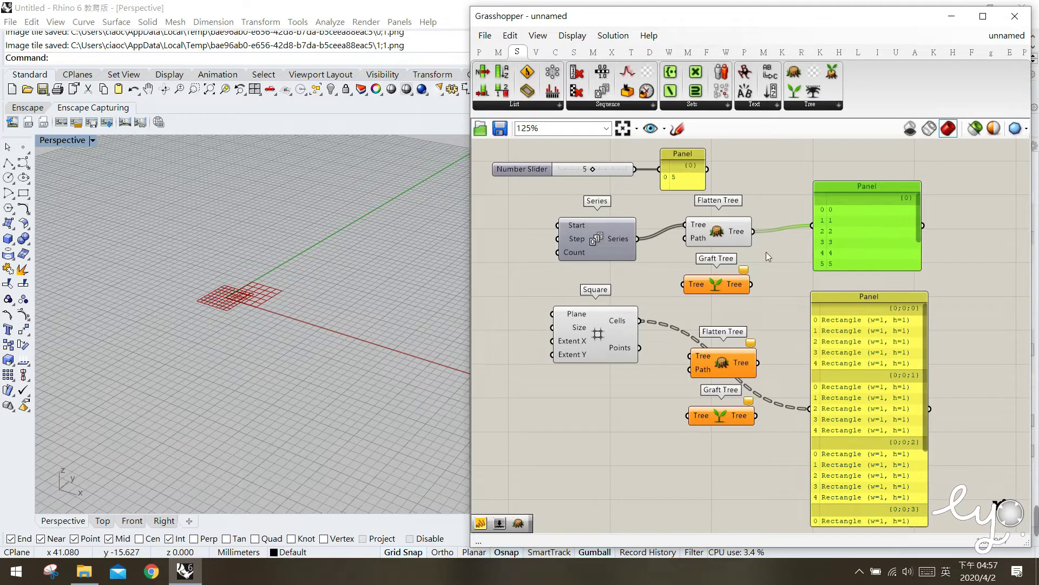
pyautogui.moveTo(637, 238); pyautogui.dragTo(684, 286)
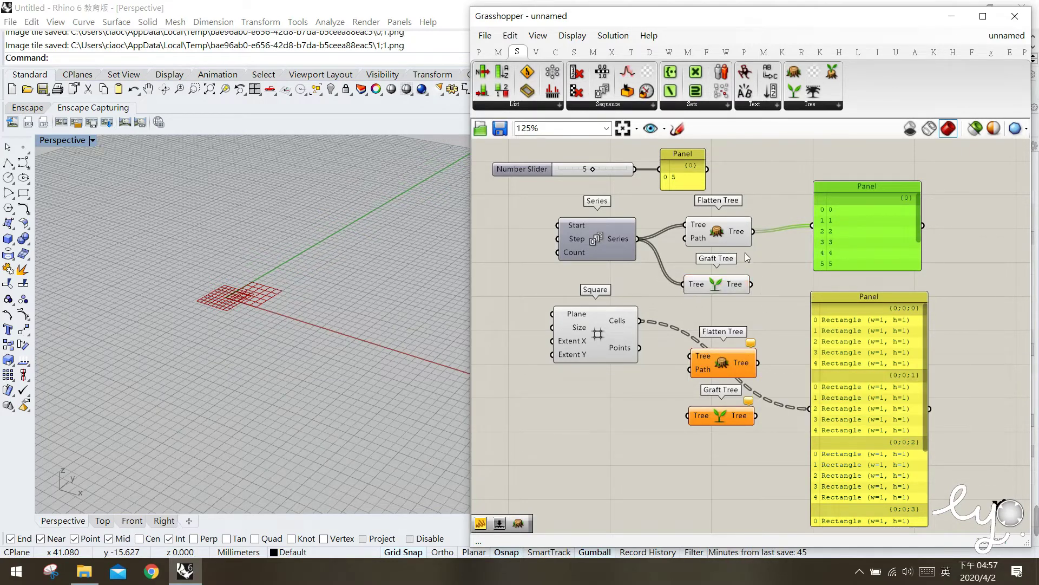
# Underline the first four items of the flattened Series list with the sketch markup tool, and discard the markup
pyautogui.click(677, 128)
pyautogui.moveTo(820, 215)
pyautogui.mouseDown()
pyautogui.moveTo(837, 215)
pyautogui.moveTo(837, 247)
pyautogui.mouseUp()
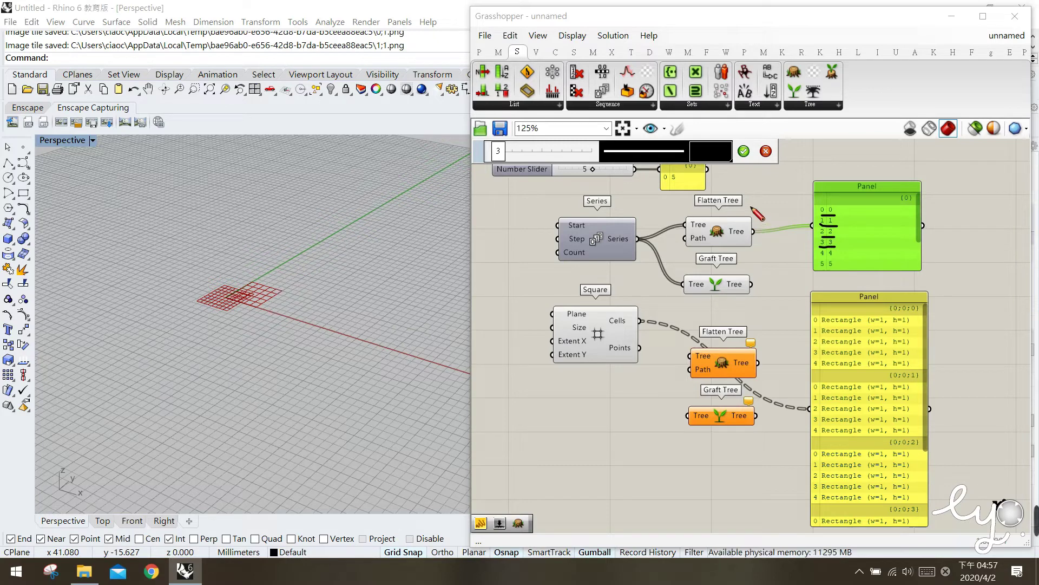
pyautogui.press('Escape')
# Feed the upper Graft Tree output into the upper large panel, and make the panel taller and move it up
pyautogui.moveTo(752, 284); pyautogui.dragTo(812, 226)
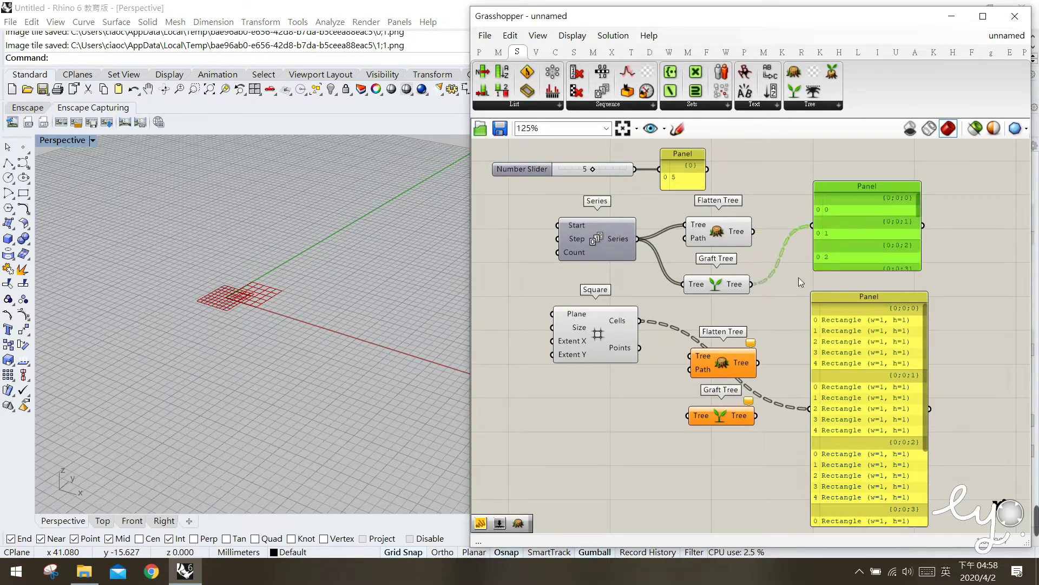
pyautogui.moveTo(878, 270); pyautogui.dragTo(882, 328)
pyautogui.moveTo(856, 243); pyautogui.dragTo(862, 197)
# Circle the first three branches of the grafted Series list with the sketch markup tool, and discard the markup
pyautogui.click(677, 128)
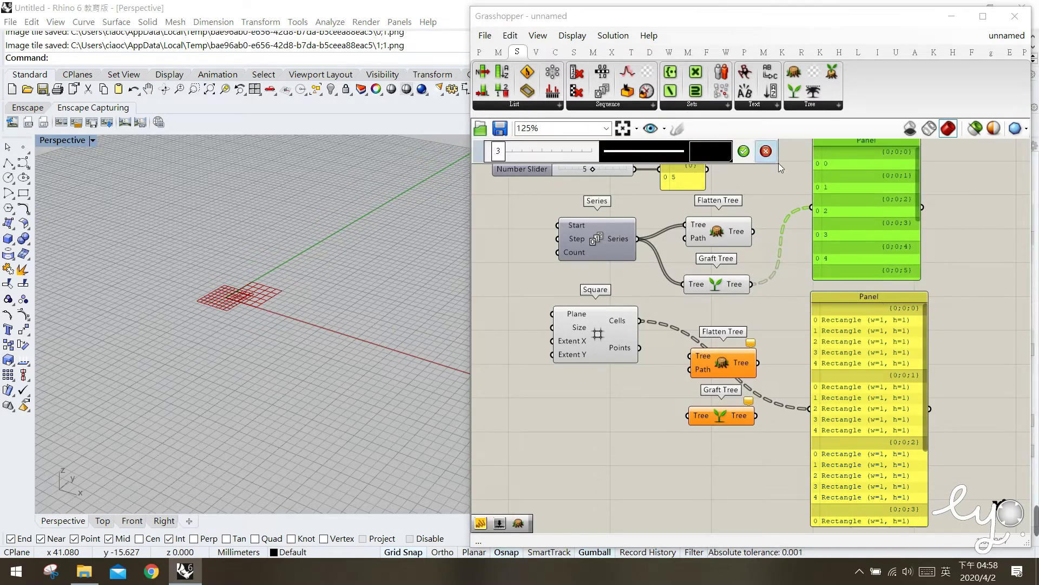
pyautogui.moveTo(806, 166)
pyautogui.mouseDown()
pyautogui.moveTo(923, 168)
pyautogui.moveTo(872, 137)
pyautogui.moveTo(815, 142)
pyautogui.moveTo(814, 171)
pyautogui.mouseUp()
pyautogui.moveTo(923, 183)
pyautogui.mouseDown()
pyautogui.moveTo(875, 167)
pyautogui.moveTo(812, 176)
pyautogui.moveTo(814, 186)
pyautogui.moveTo(904, 200)
pyautogui.moveTo(937, 190)
pyautogui.moveTo(920, 174)
pyautogui.mouseUp()
pyautogui.moveTo(819, 216)
pyautogui.mouseDown()
pyautogui.moveTo(863, 226)
pyautogui.moveTo(919, 218)
pyautogui.moveTo(911, 198)
pyautogui.moveTo(839, 196)
pyautogui.mouseUp()
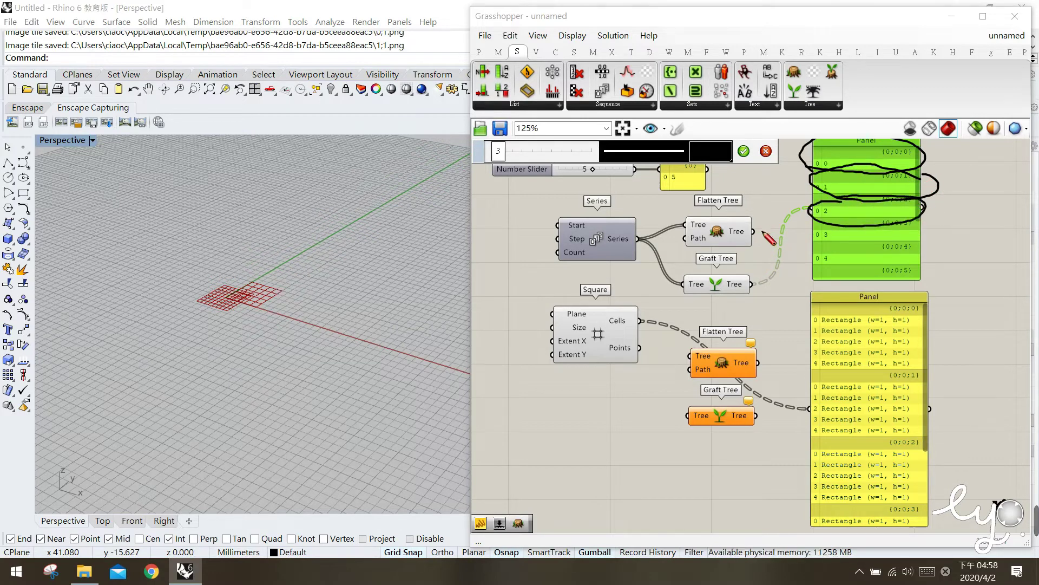
pyautogui.click(765, 151)
pyautogui.click(786, 312)
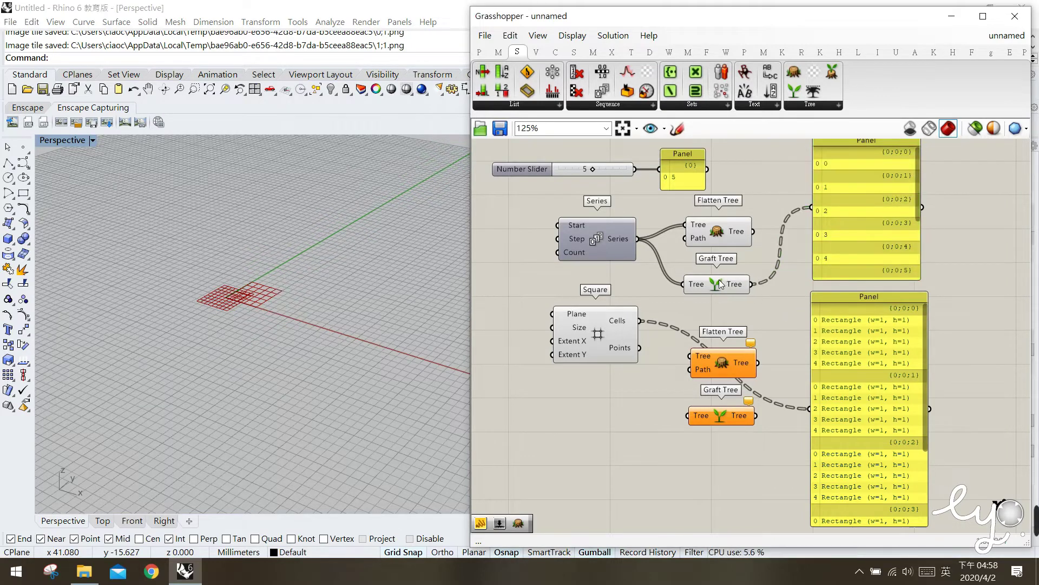
# Move the Square component down level with its Flatten Tree and Graft Tree, and nudge the lower panel slightly
pyautogui.moveTo(726, 285)
pyautogui.moveTo(598, 341); pyautogui.dragTo(600, 382)
pyautogui.click(674, 319)
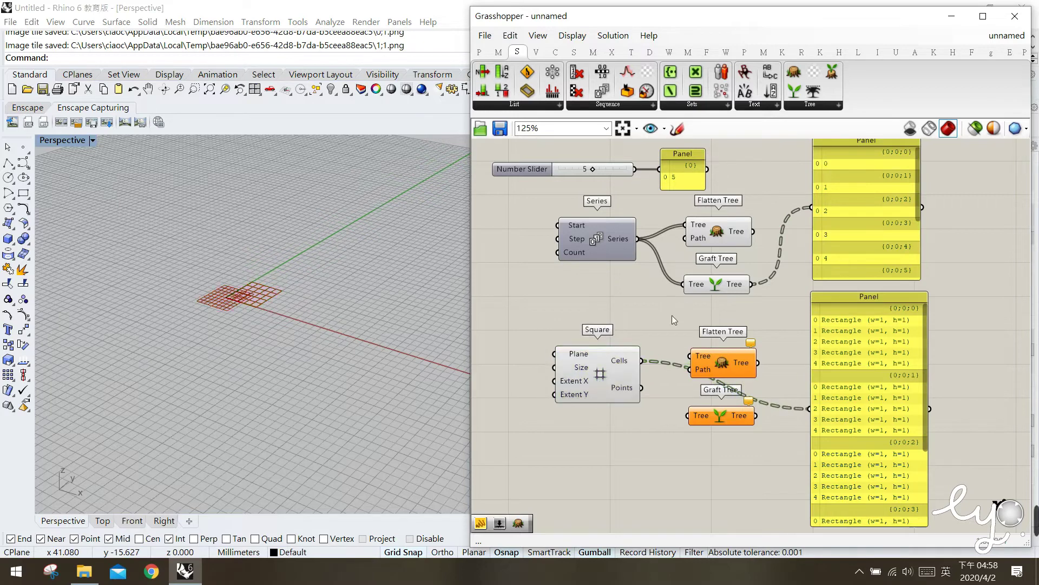
pyautogui.moveTo(856, 376); pyautogui.dragTo(859, 370)
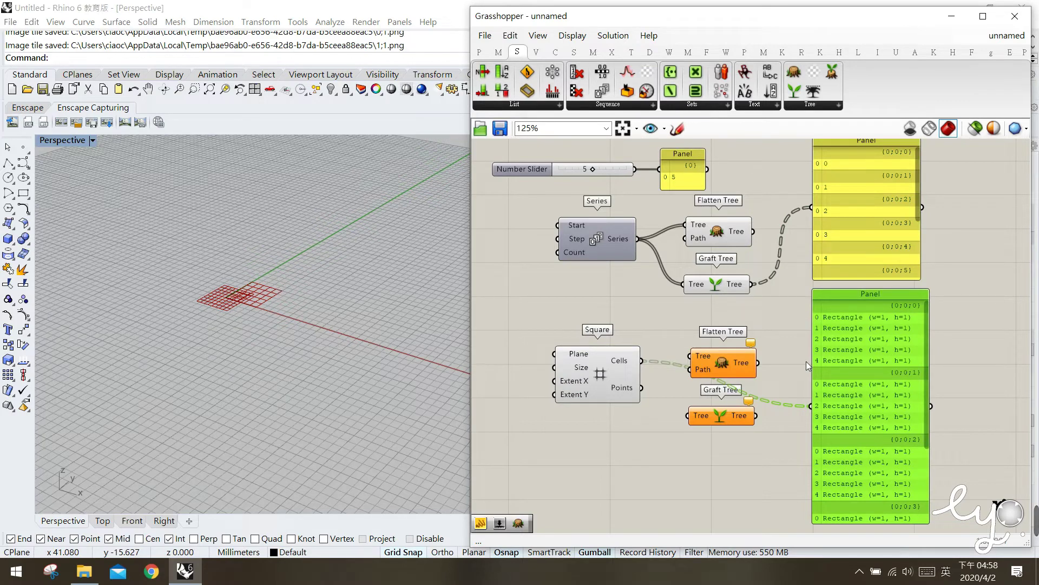
# Connect the Square Cells output through the lower Flatten Tree to the lower panel, and review the flattened list to its end
pyautogui.moveTo(642, 360); pyautogui.dragTo(692, 357)
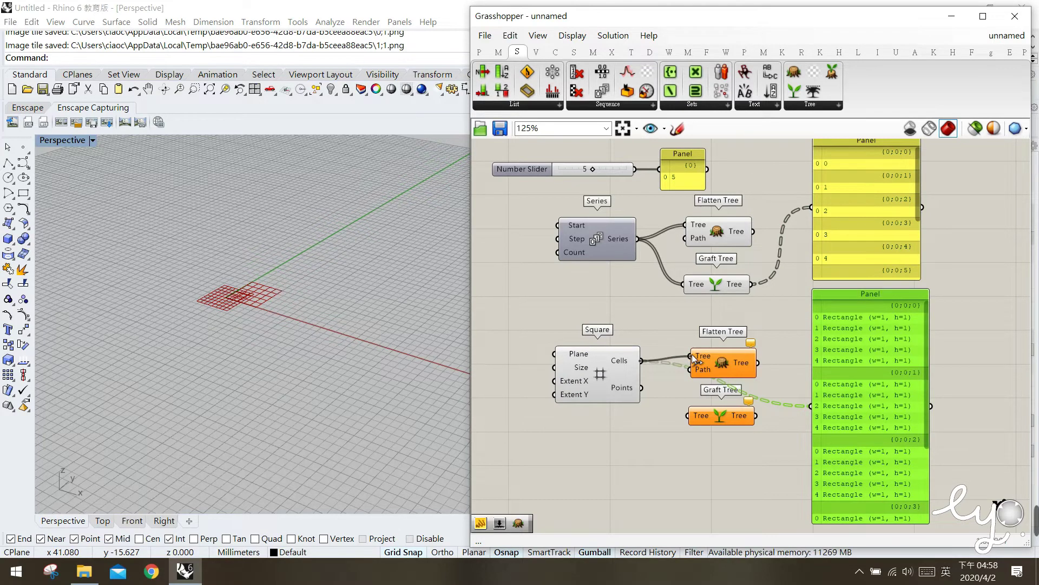
pyautogui.moveTo(759, 363); pyautogui.dragTo(811, 405)
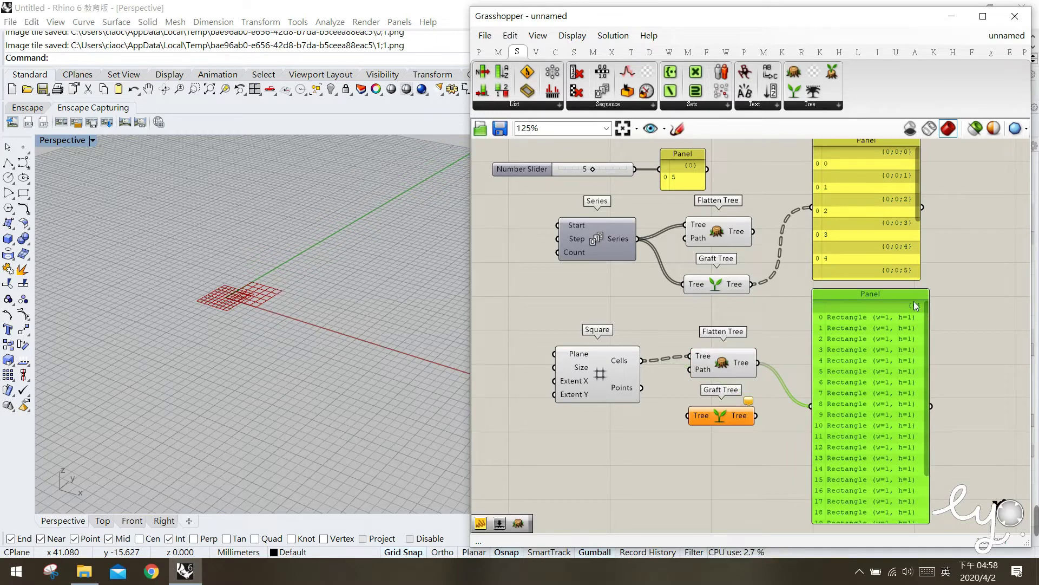
pyautogui.moveTo(929, 329); pyautogui.dragTo(925, 293)
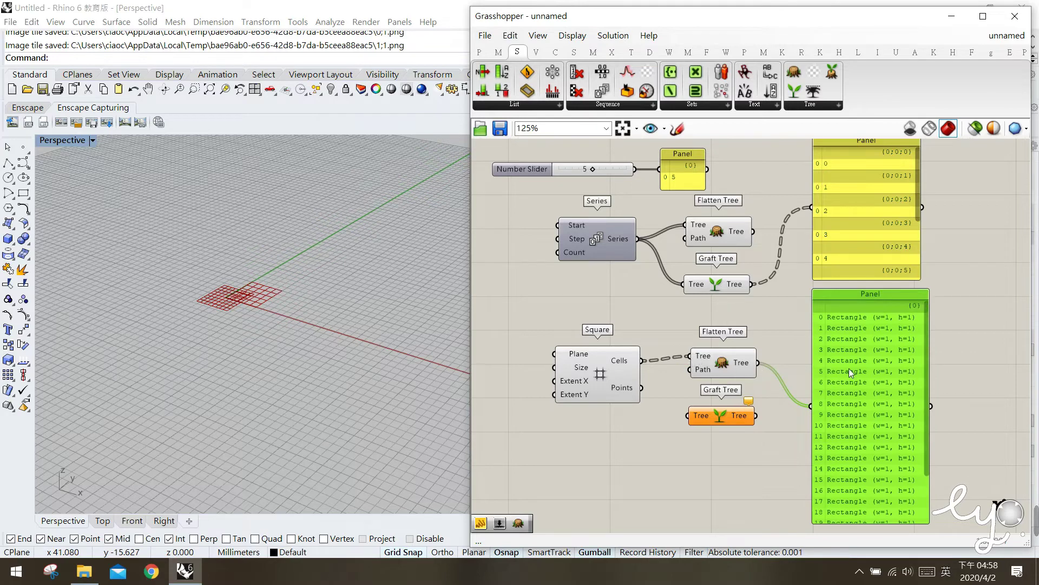
pyautogui.scroll(-3, 915, 389)
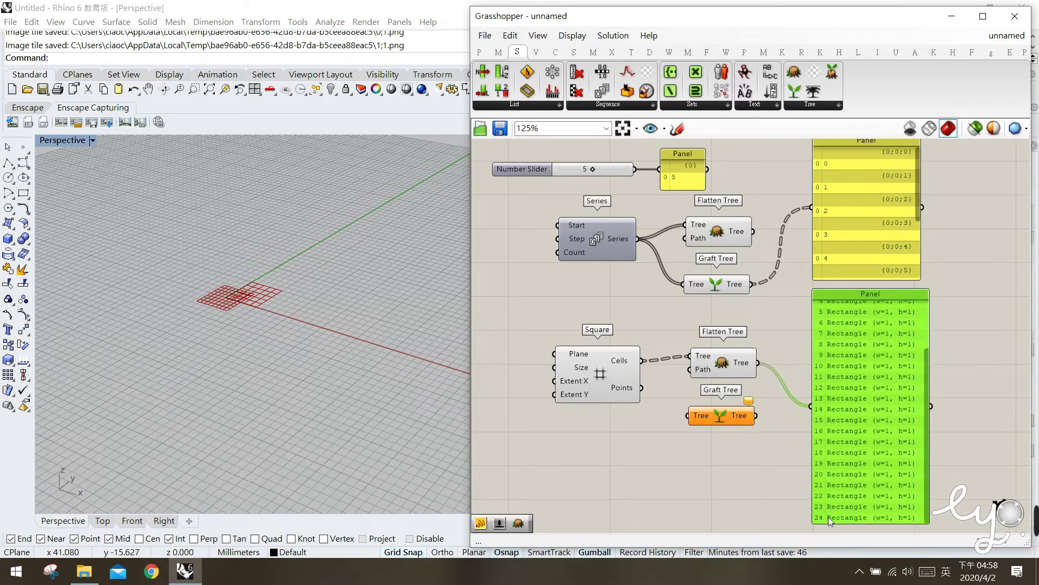
pyautogui.moveTo(927, 501); pyautogui.dragTo(931, 398)
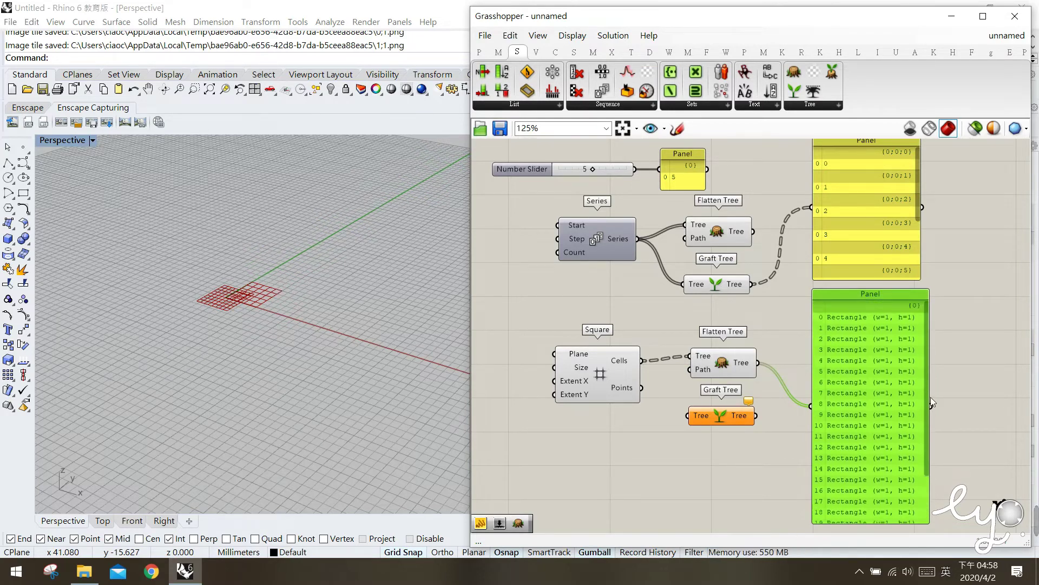
# Connect the Square Cells output directly to the lower panel, and review its original branches
pyautogui.moveTo(642, 361); pyautogui.dragTo(810, 407)
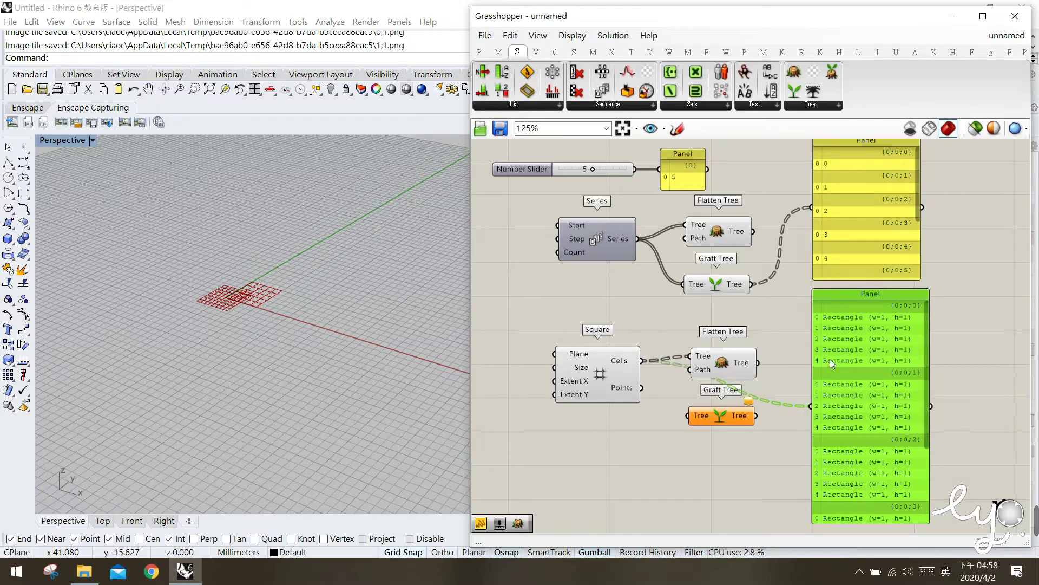
pyautogui.moveTo(928, 359); pyautogui.dragTo(927, 450)
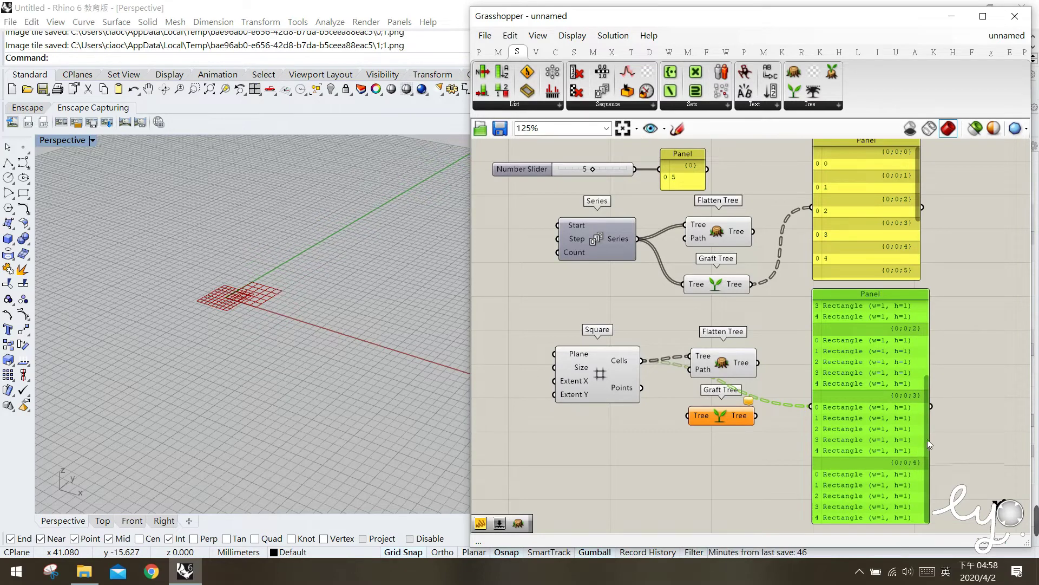
pyautogui.scroll(4, 928, 441)
# Mark the {0;0;0} and {0;0;1} branch paths and bracket their items with the sketch markup tool, and discard the markup
pyautogui.click(677, 128)
pyautogui.moveTo(892, 306); pyautogui.dragTo(926, 307)
pyautogui.moveTo(817, 316); pyautogui.dragTo(810, 361)
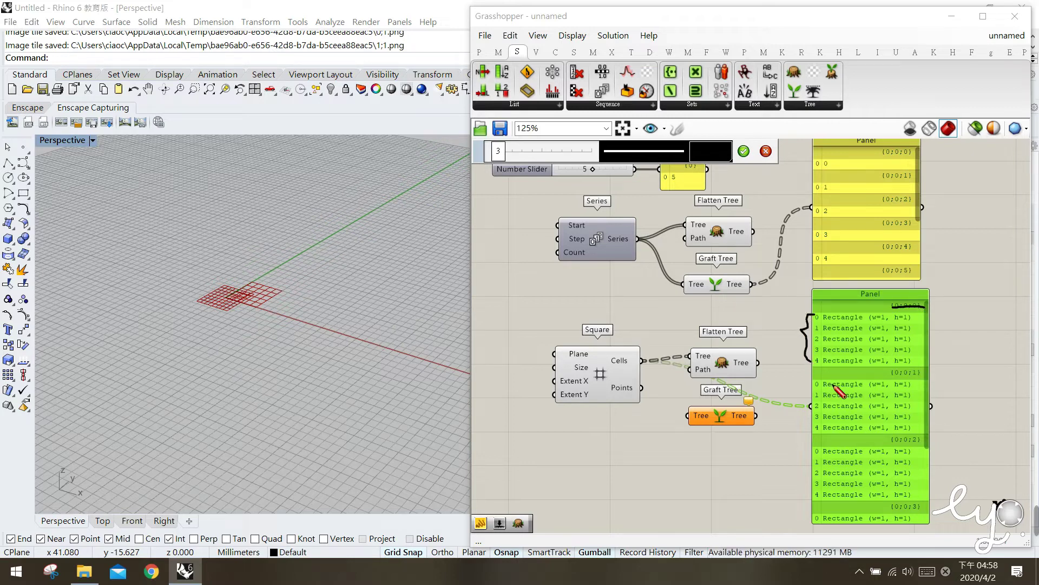
pyautogui.moveTo(884, 373); pyautogui.dragTo(921, 377)
pyautogui.moveTo(818, 383); pyautogui.dragTo(811, 433)
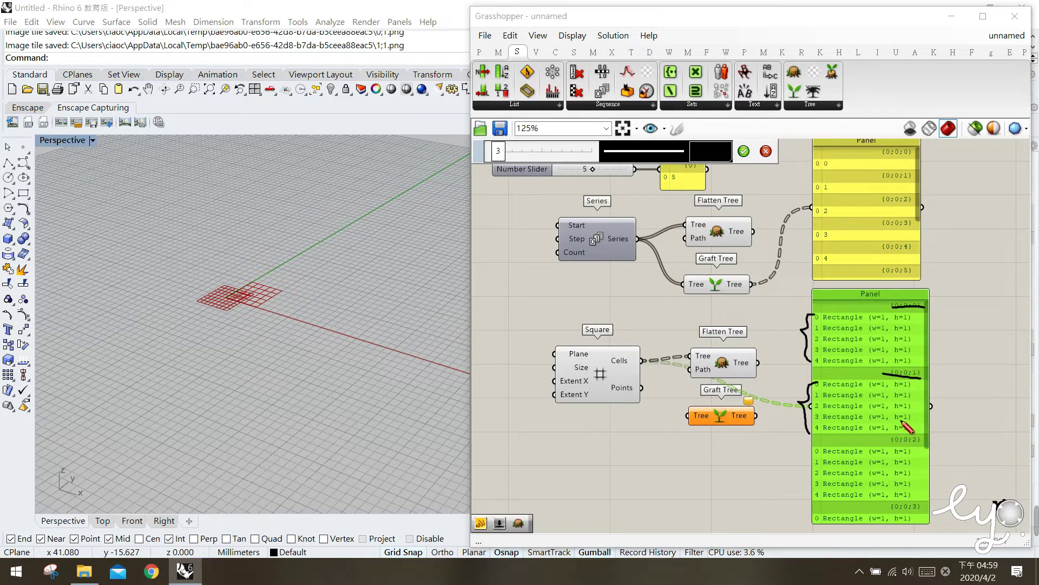
pyautogui.press('Escape')
# Connect the Square Cells output to the lower Graft Tree and feed its Tree output into the lower panel
pyautogui.moveTo(927, 400); pyautogui.dragTo(921, 490)
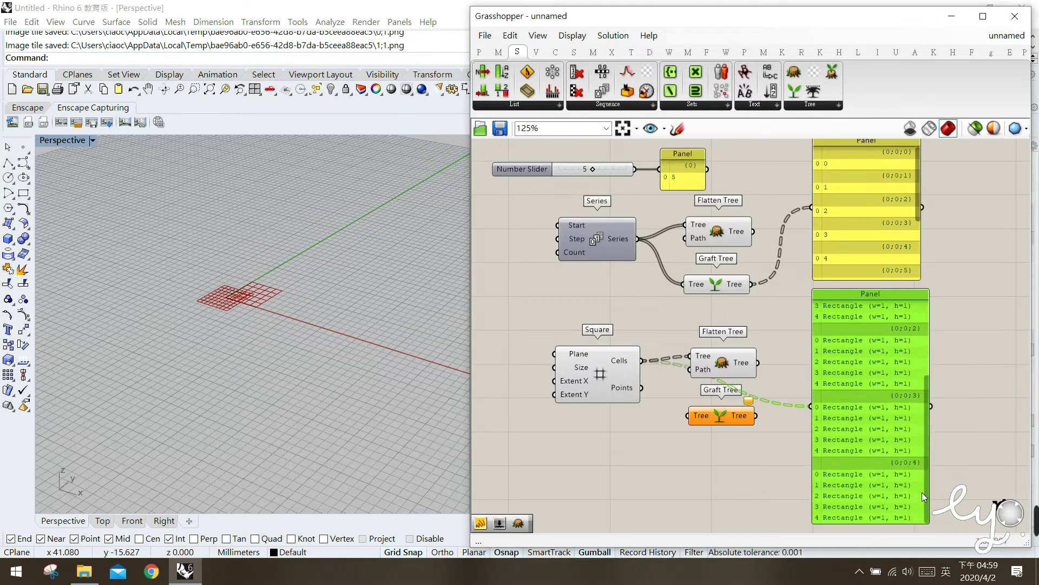
pyautogui.moveTo(891, 455)
pyautogui.mouseDown()
pyautogui.moveTo(911, 466)
pyautogui.moveTo(893, 456)
pyautogui.mouseUp()
pyautogui.click(767, 479)
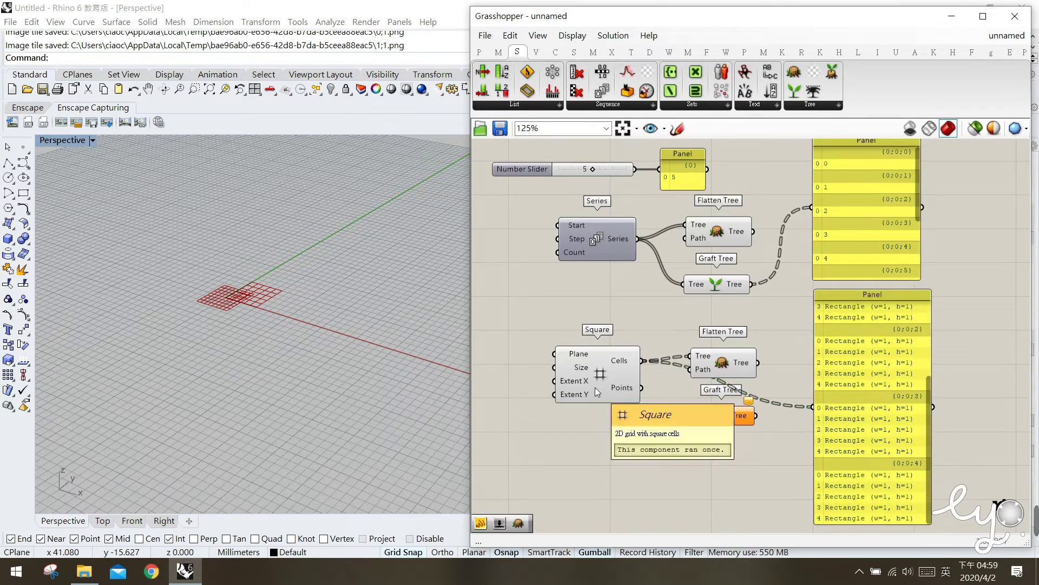
pyautogui.moveTo(640, 361); pyautogui.dragTo(689, 415)
pyautogui.moveTo(757, 415); pyautogui.dragTo(812, 407)
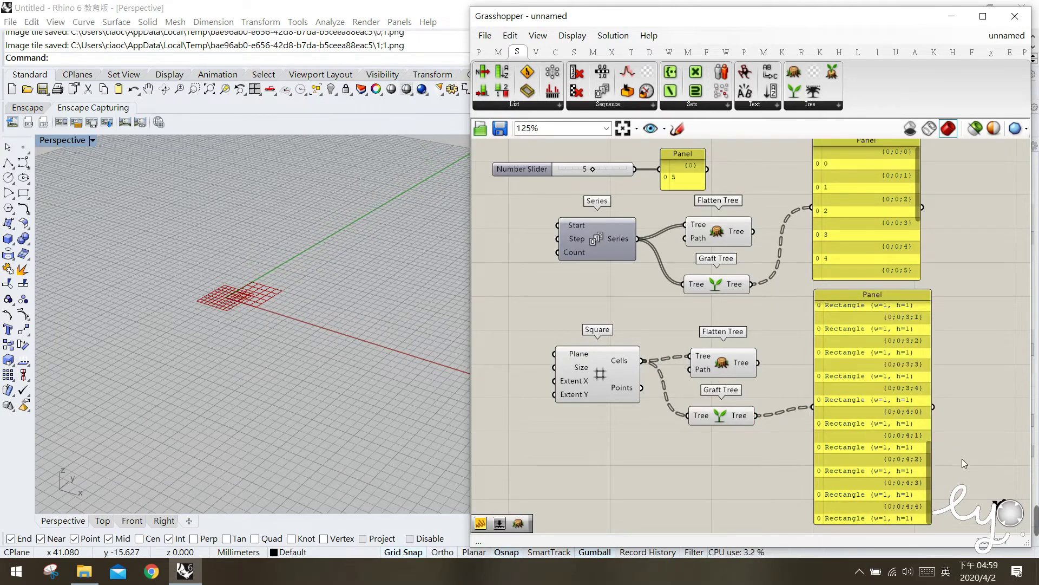
# Return to the start of the lower panel's grafted data, then underline paths {0;0;0;0} and {0;0;0;1} and bracket the first five branches with the sketch markup tool
pyautogui.moveTo(926, 463); pyautogui.dragTo(911, 319)
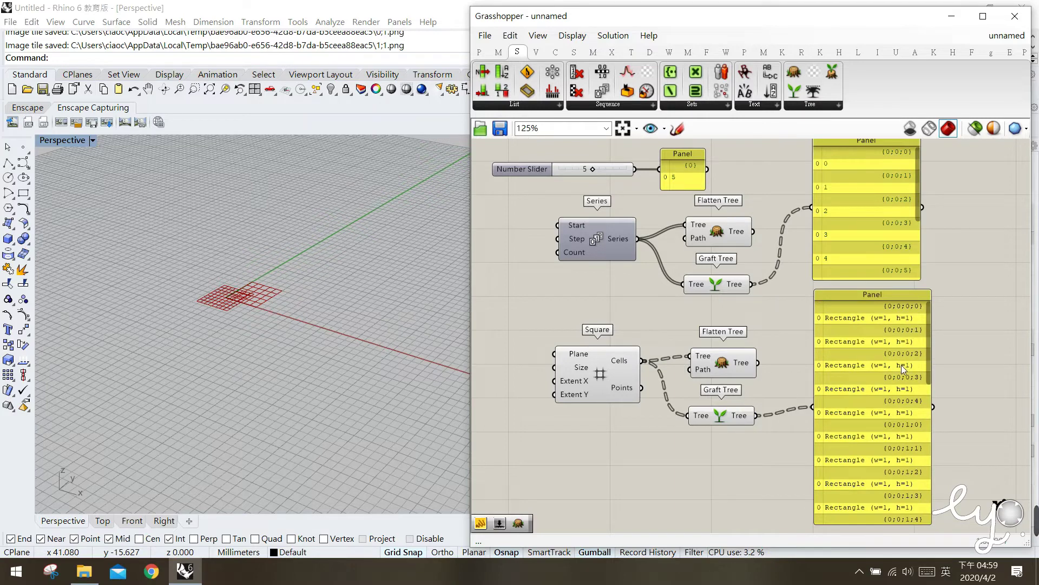
pyautogui.click(676, 128)
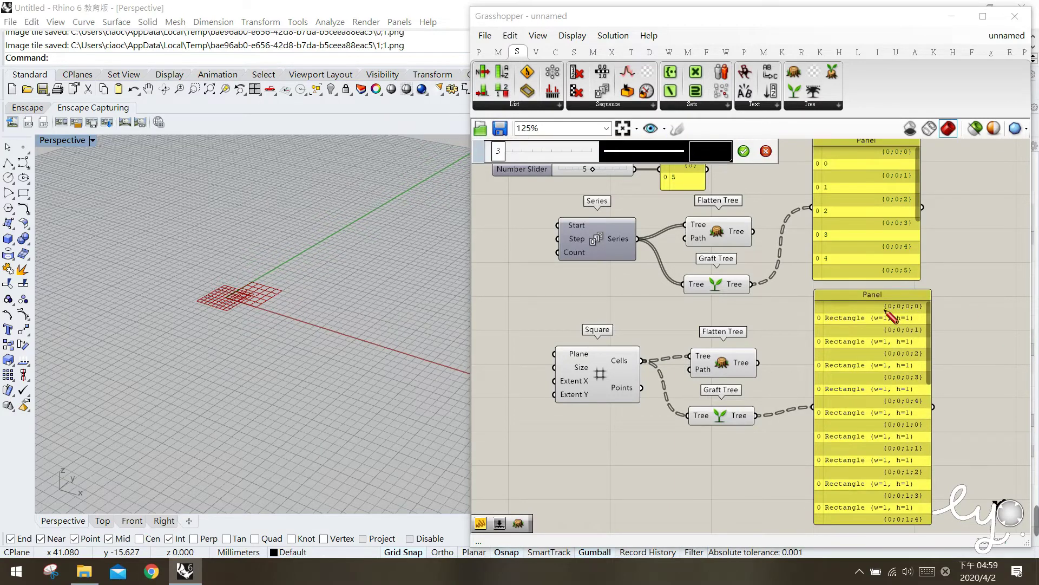
pyautogui.moveTo(887, 310)
pyautogui.mouseDown()
pyautogui.moveTo(923, 313)
pyautogui.moveTo(925, 336)
pyautogui.mouseUp()
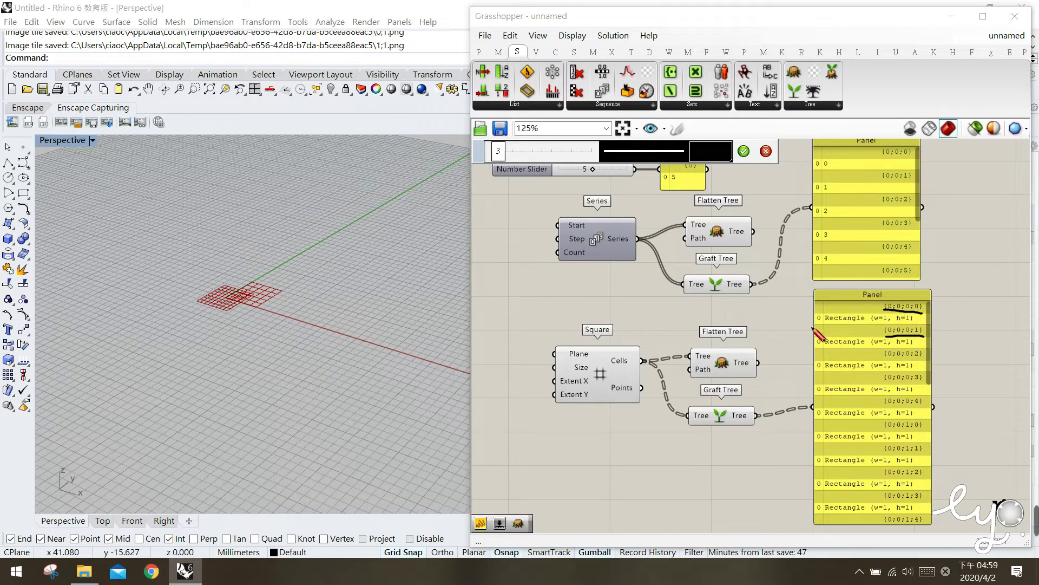
pyautogui.moveTo(813, 299)
pyautogui.mouseDown()
pyautogui.moveTo(791, 347)
pyautogui.moveTo(815, 420)
pyautogui.moveTo(797, 416)
pyautogui.moveTo(946, 415)
pyautogui.mouseUp()
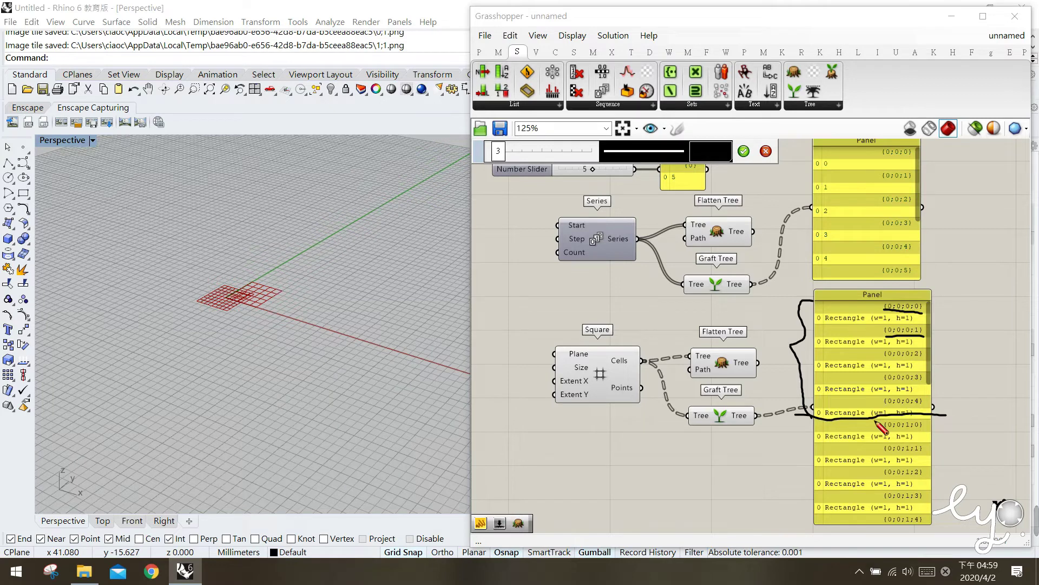
pyautogui.moveTo(816, 322); pyautogui.dragTo(923, 328)
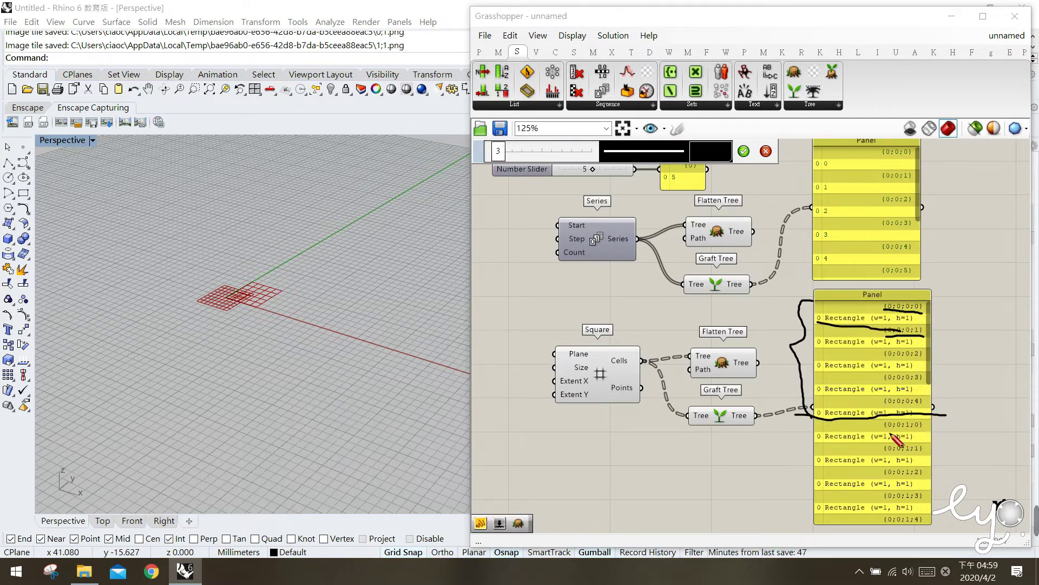
# Underline paths {0;0;1;0} to {0;0;1;2}, circle the third index in both branch groups, underline the upper panel's first three paths, and discard the markup
pyautogui.moveTo(885, 426)
pyautogui.mouseDown()
pyautogui.moveTo(921, 429)
pyautogui.moveTo(896, 455)
pyautogui.moveTo(919, 456)
pyautogui.mouseUp()
pyautogui.moveTo(889, 479); pyautogui.dragTo(930, 479)
pyautogui.moveTo(914, 435)
pyautogui.mouseDown()
pyautogui.moveTo(905, 418)
pyautogui.moveTo(915, 429)
pyautogui.moveTo(903, 440)
pyautogui.moveTo(922, 454)
pyautogui.mouseUp()
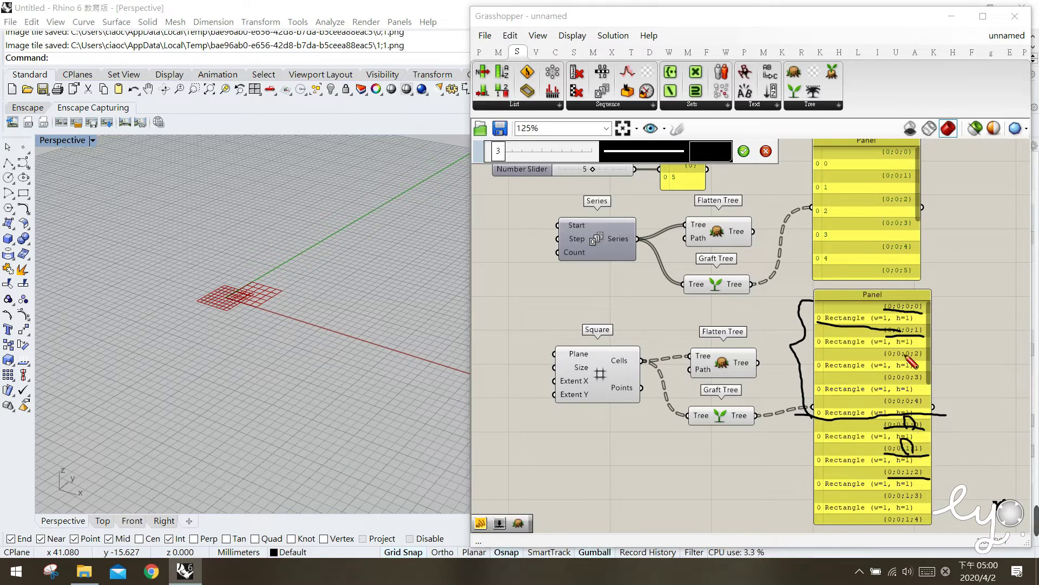
pyautogui.moveTo(902, 309)
pyautogui.mouseDown()
pyautogui.moveTo(923, 317)
pyautogui.moveTo(920, 340)
pyautogui.mouseUp()
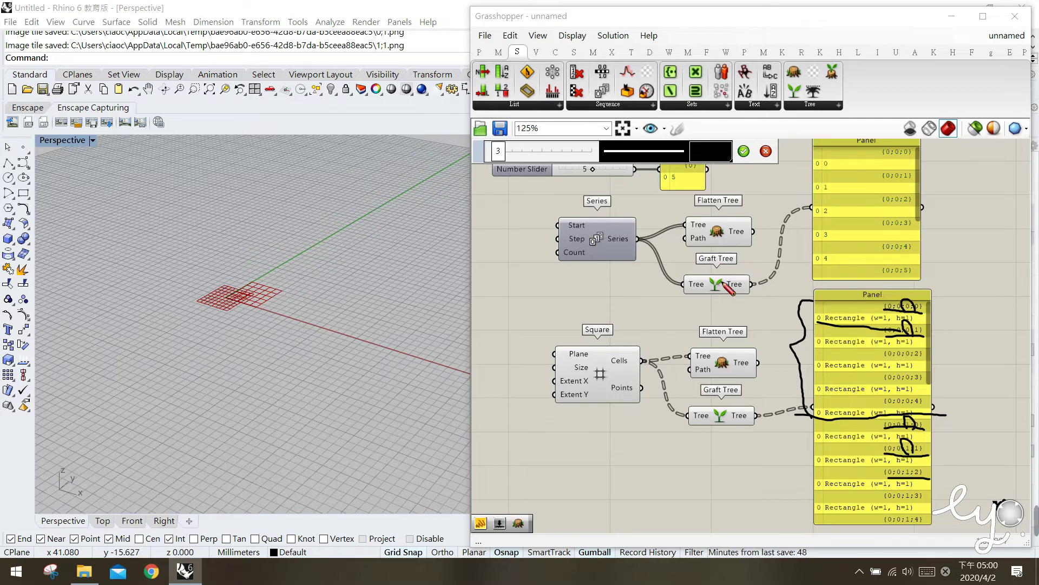
pyautogui.moveTo(883, 155)
pyautogui.mouseDown()
pyautogui.moveTo(910, 152)
pyautogui.moveTo(888, 174)
pyautogui.moveTo(915, 177)
pyautogui.moveTo(912, 205)
pyautogui.mouseUp()
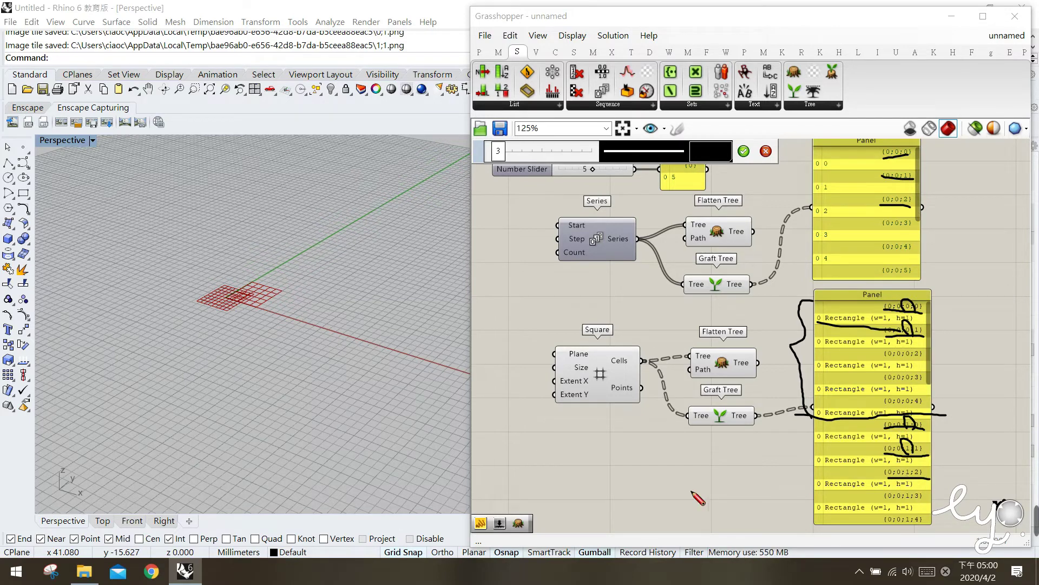
pyautogui.press('Escape')
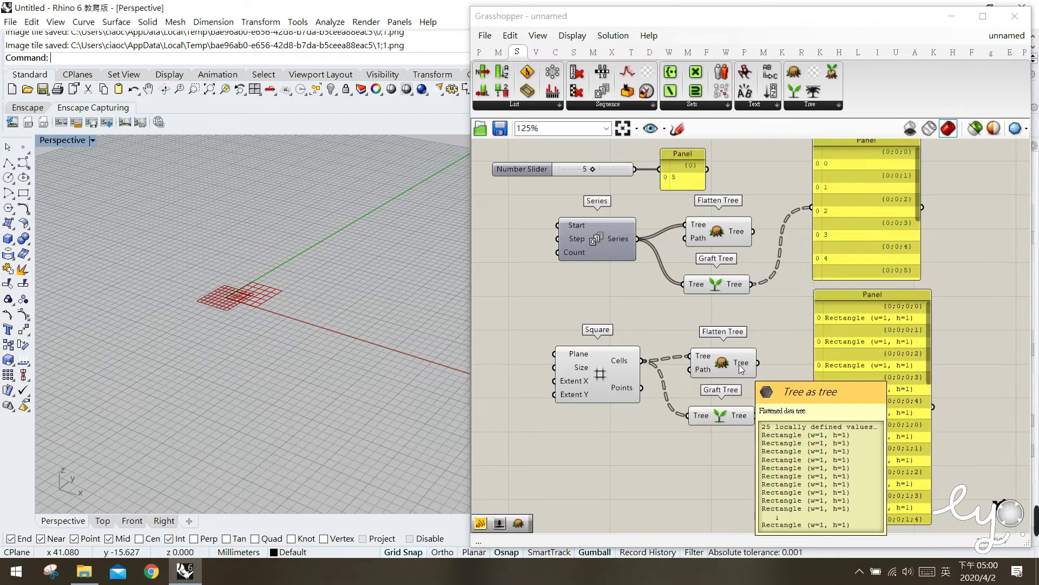
# Delete all four Flatten Tree and Graft Tree components, and apply the built-in Flatten option to the Series output
pyautogui.moveTo(770, 459); pyautogui.dragTo(685, 217)
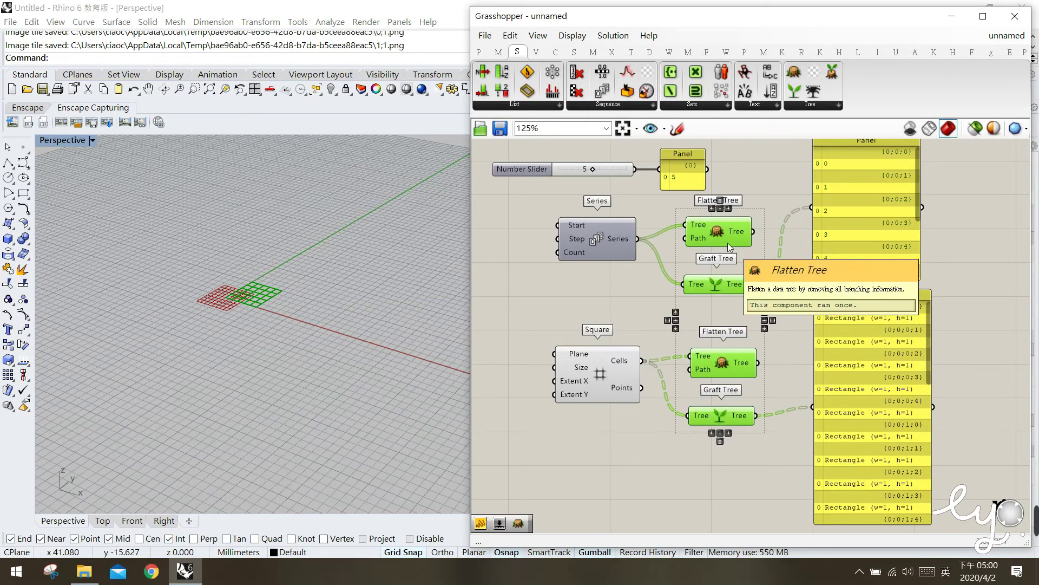
pyautogui.press('Delete')
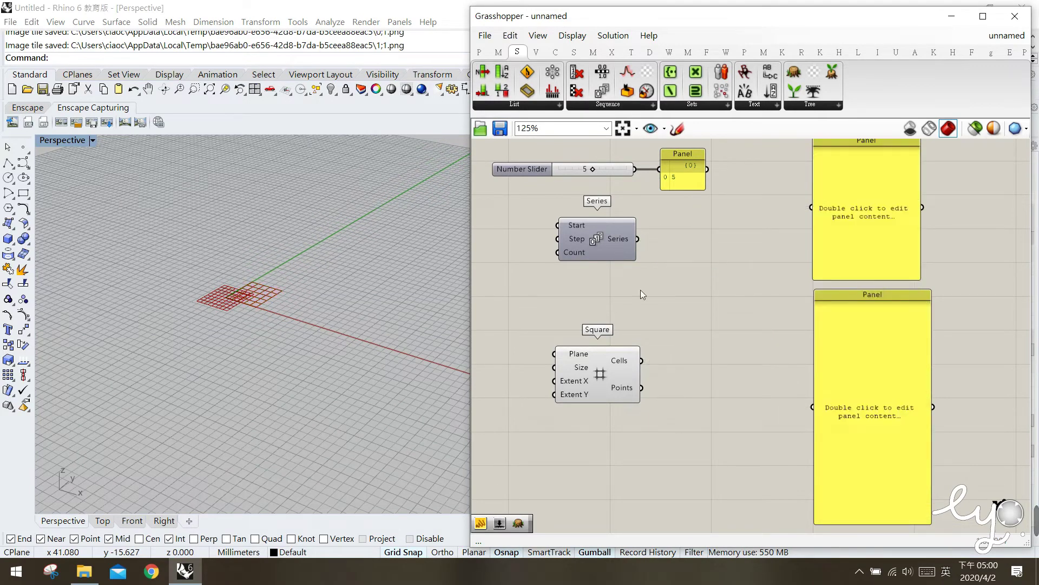
pyautogui.click(611, 245)
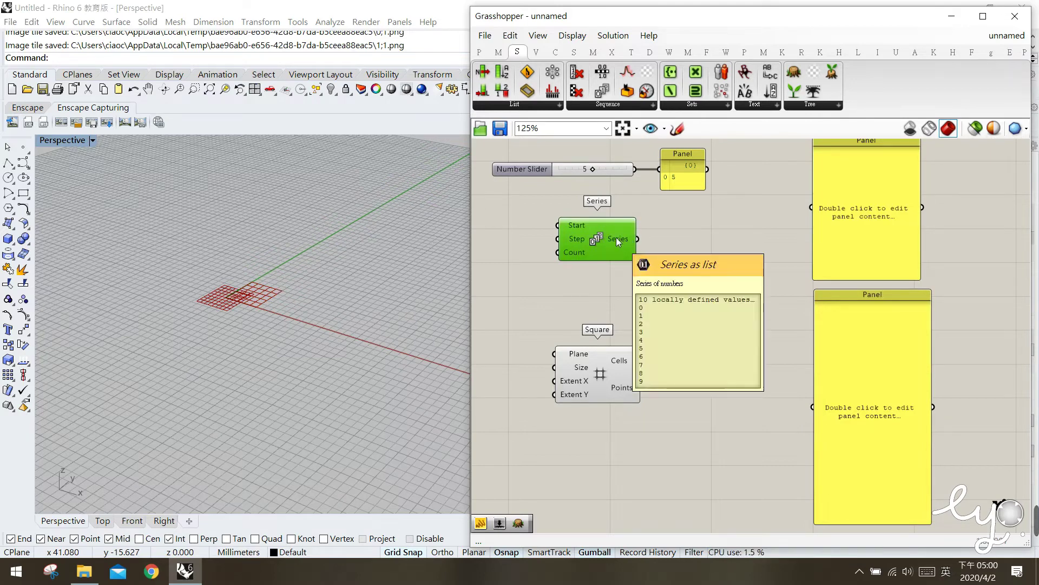
pyautogui.rightClick(616, 237)
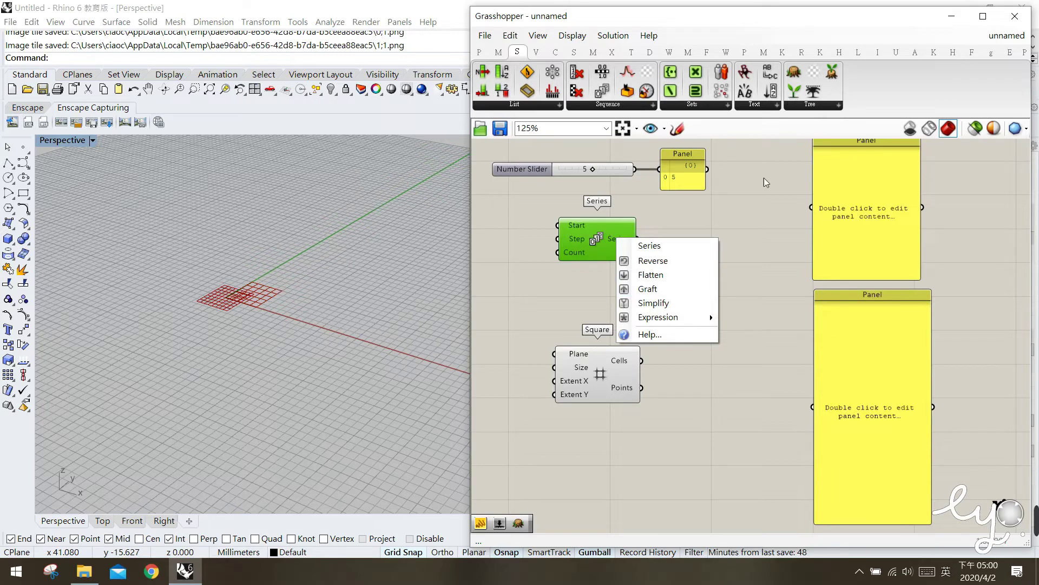
pyautogui.click(651, 275)
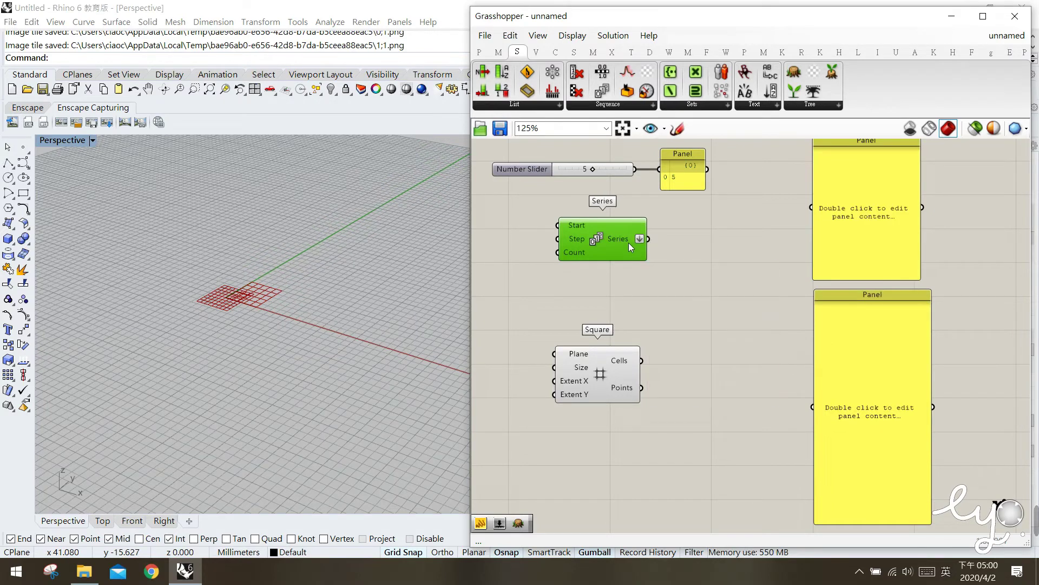
# Switch the Series output to the built-in Graft option and connect it to the upper panel
pyautogui.rightClick(626, 239)
pyautogui.click(663, 292)
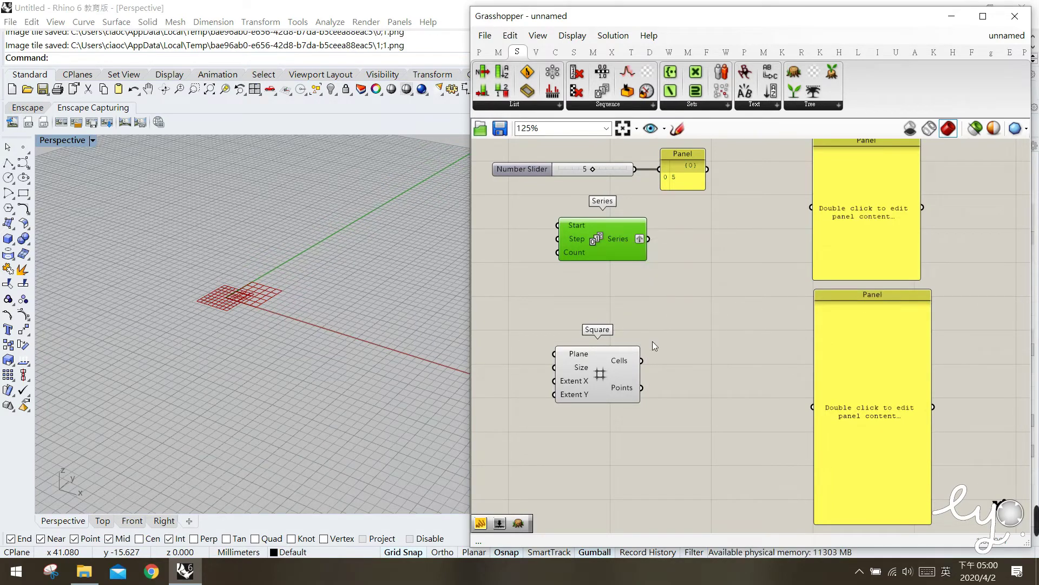
pyautogui.moveTo(650, 239); pyautogui.dragTo(811, 208)
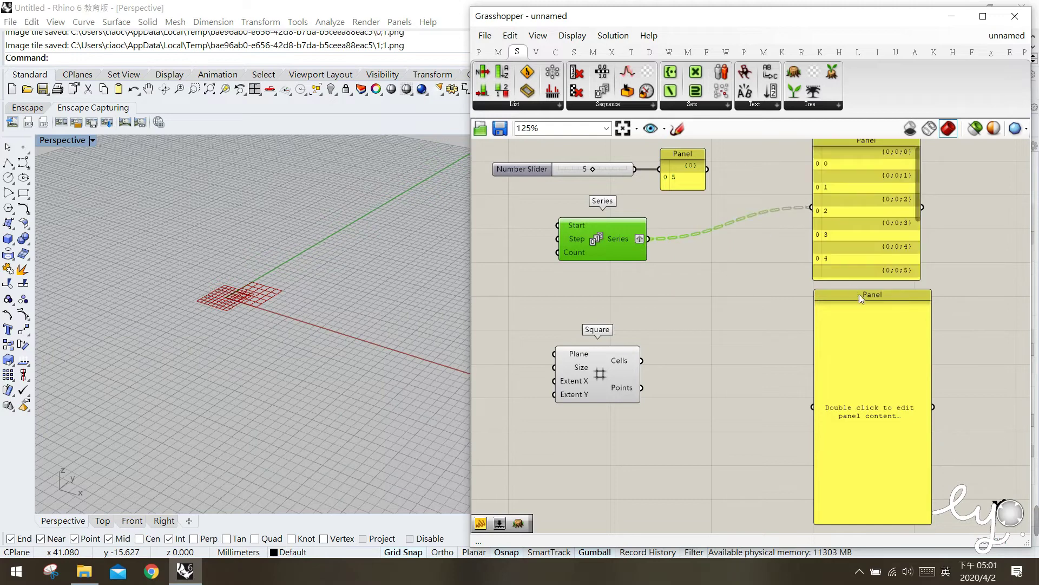
# Apply the built-in Flatten option to the Square component's Cells output and connect it to the lower panel
pyautogui.rightClick(641, 361)
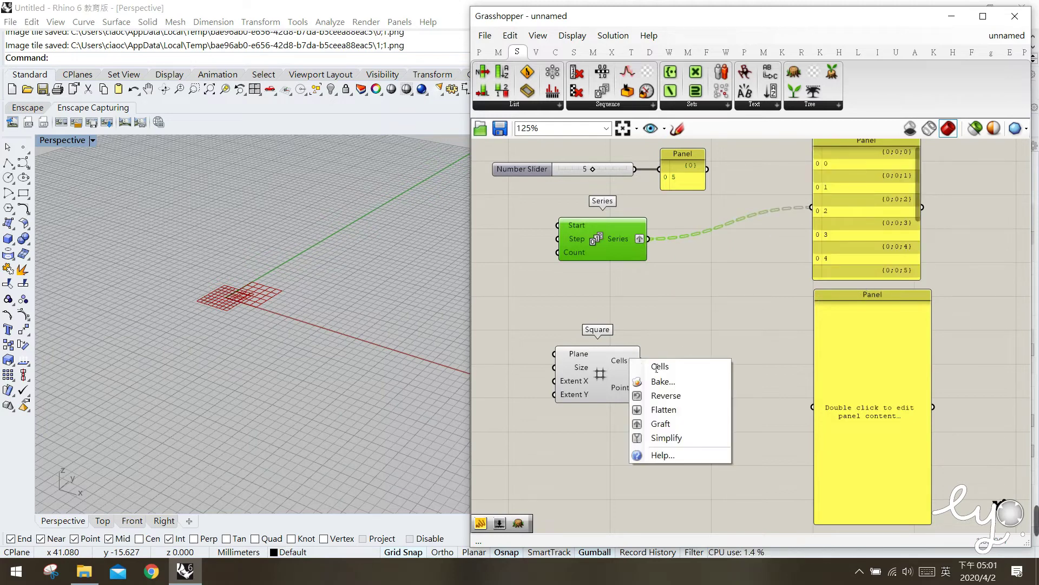
pyautogui.click(661, 409)
pyautogui.moveTo(652, 361); pyautogui.dragTo(813, 407)
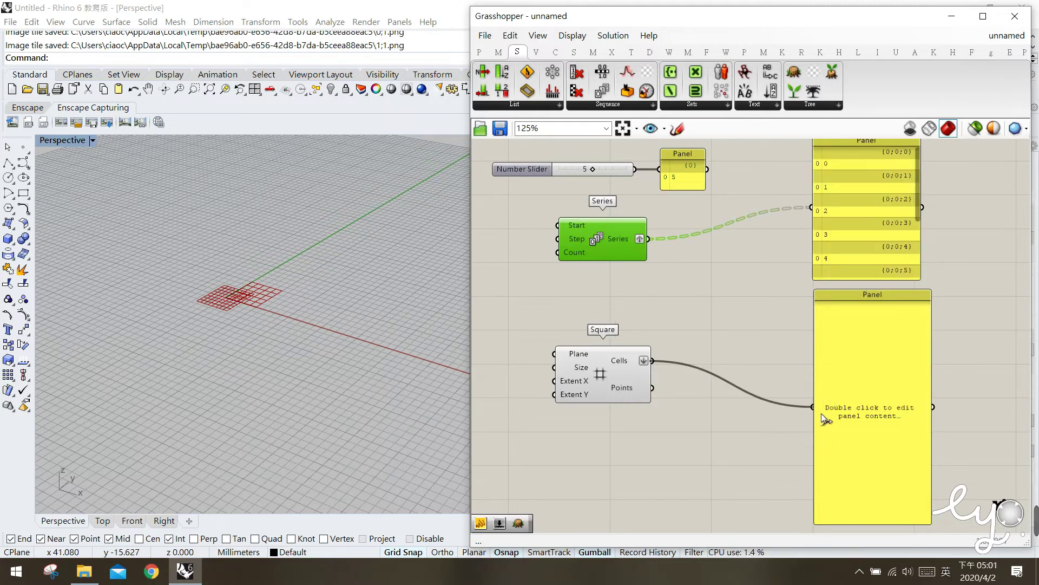
pyautogui.click(707, 476)
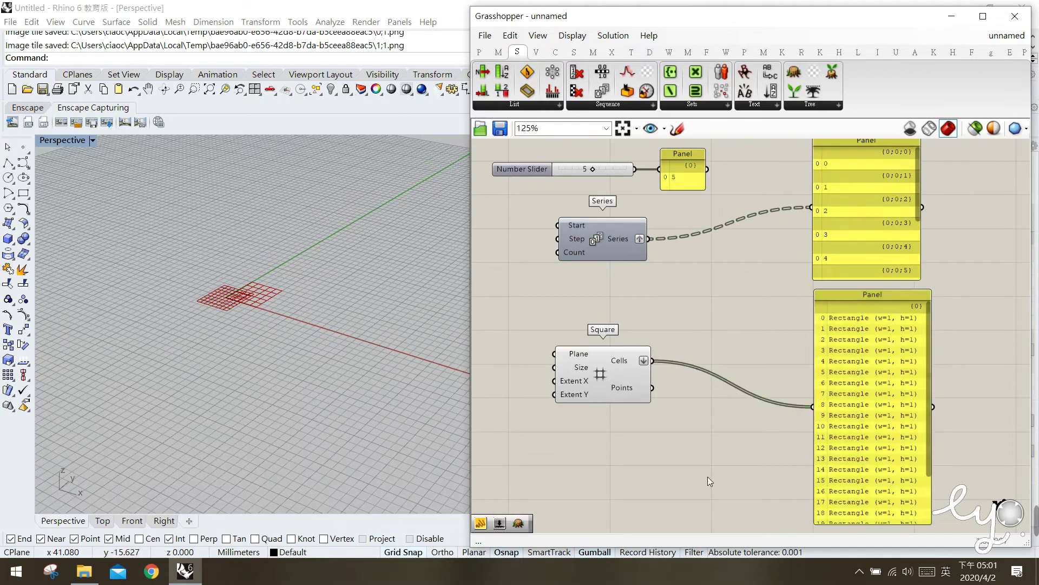
# Remove the Graft option from the Series output and the Flatten option from the Cells output
pyautogui.rightClick(628, 239)
pyautogui.click(663, 304)
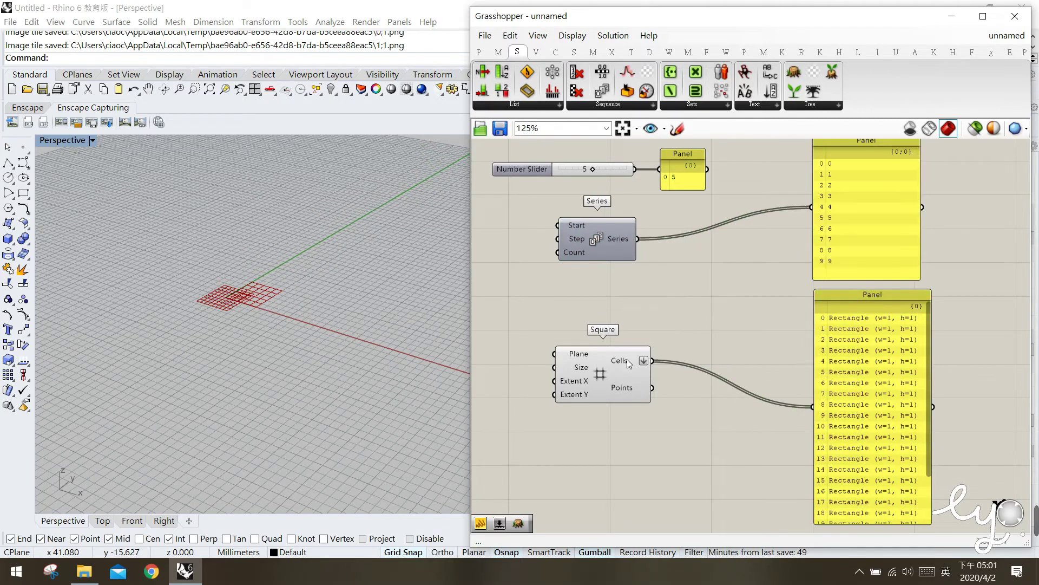
pyautogui.rightClick(642, 360)
pyautogui.click(658, 442)
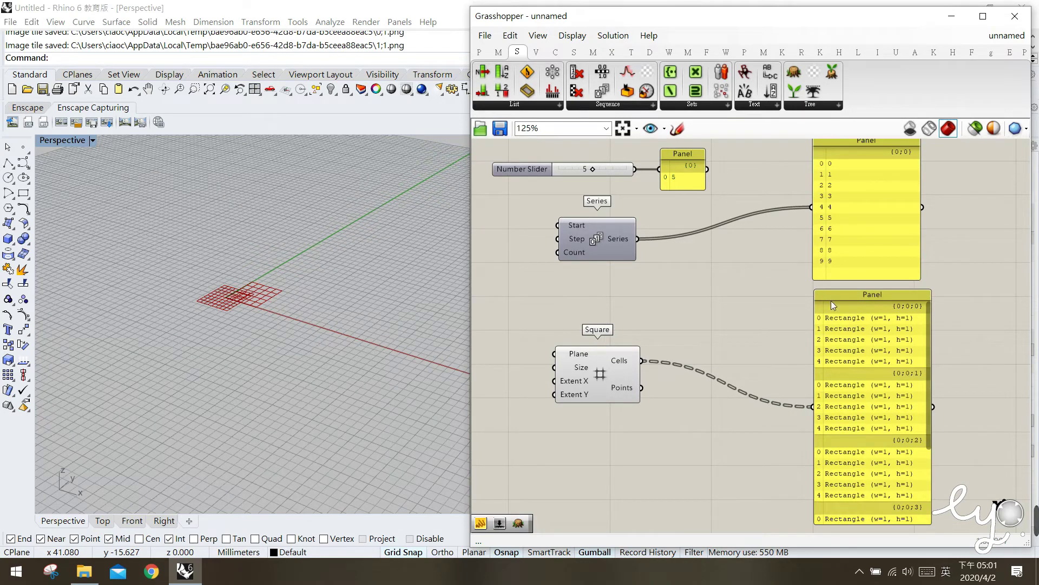
pyautogui.moveTo(868, 223); pyautogui.dragTo(872, 223)
pyautogui.click(877, 337)
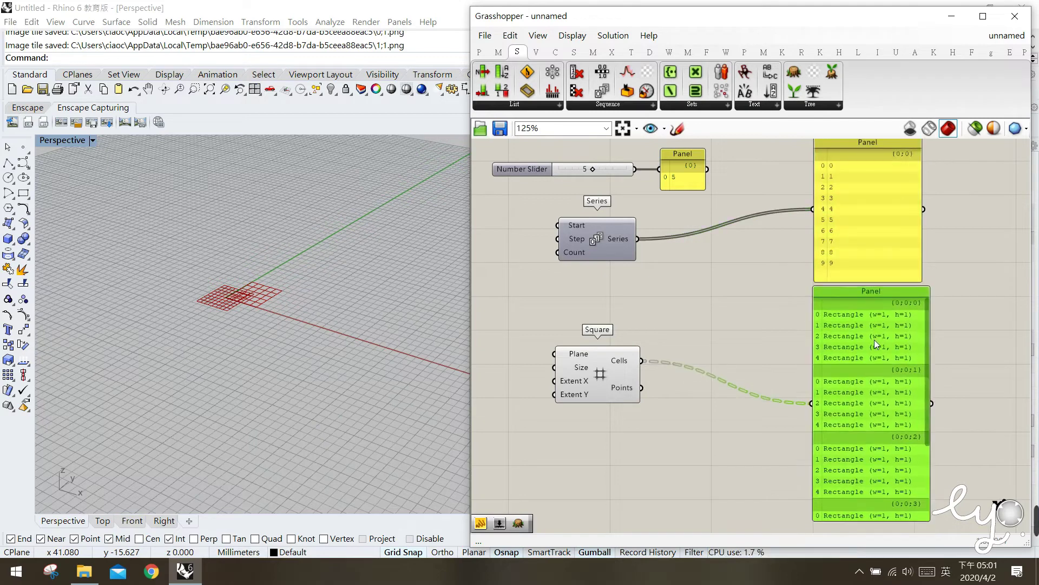
pyautogui.moveTo(876, 339); pyautogui.dragTo(876, 341)
pyautogui.moveTo(858, 228); pyautogui.dragTo(858, 230)
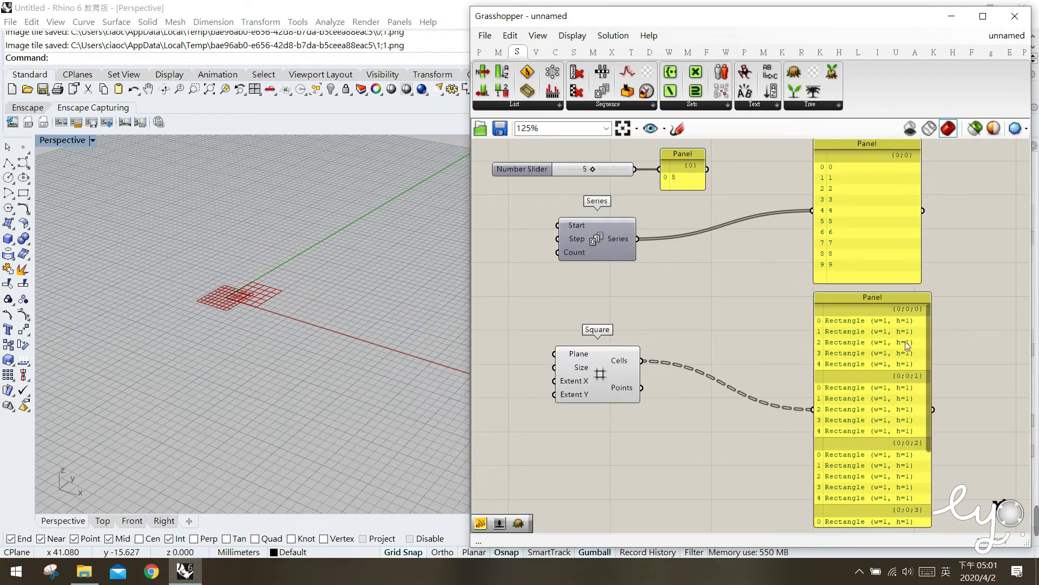
# Add a Param Viewer component to the canvas between the Series component and the upper panel
pyautogui.click(480, 52)
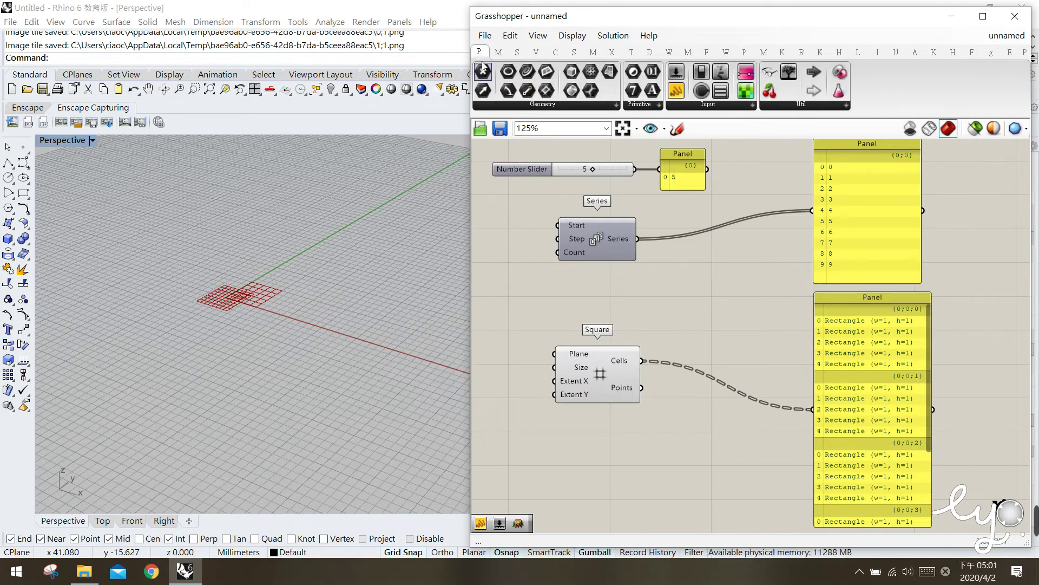
pyautogui.moveTo(482, 53)
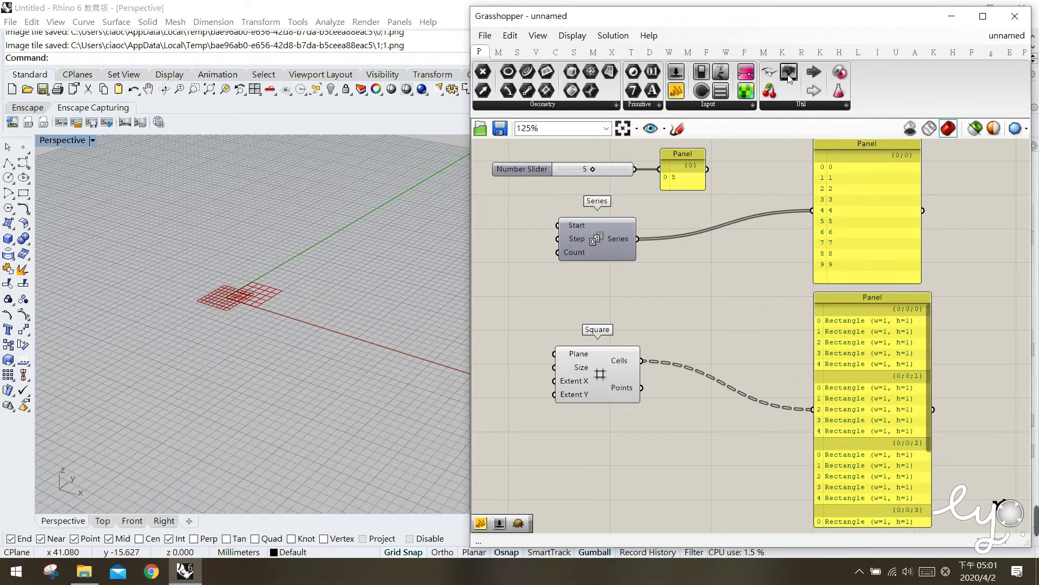
pyautogui.moveTo(788, 76); pyautogui.dragTo(732, 240)
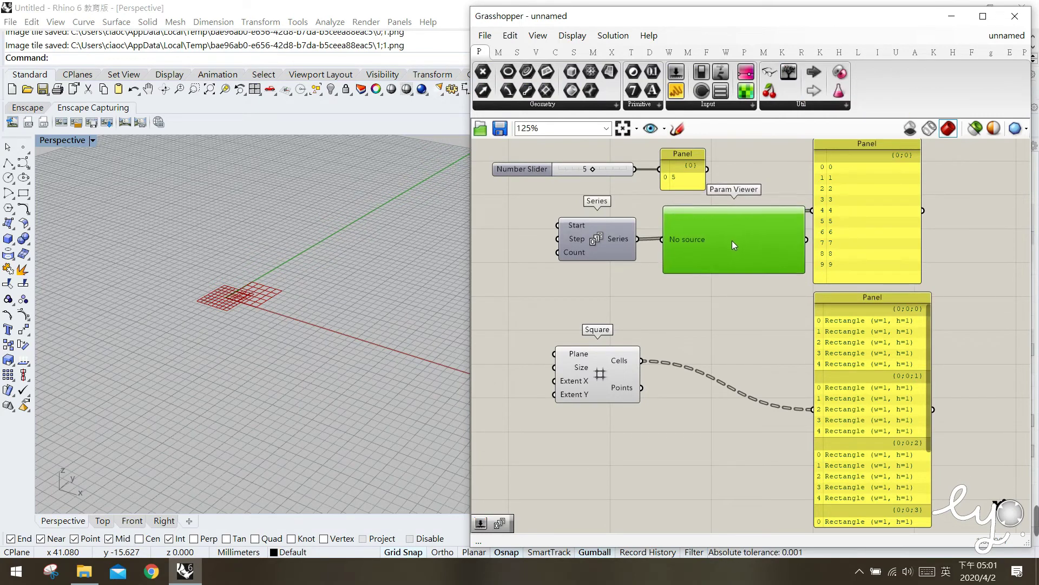
pyautogui.click(757, 190)
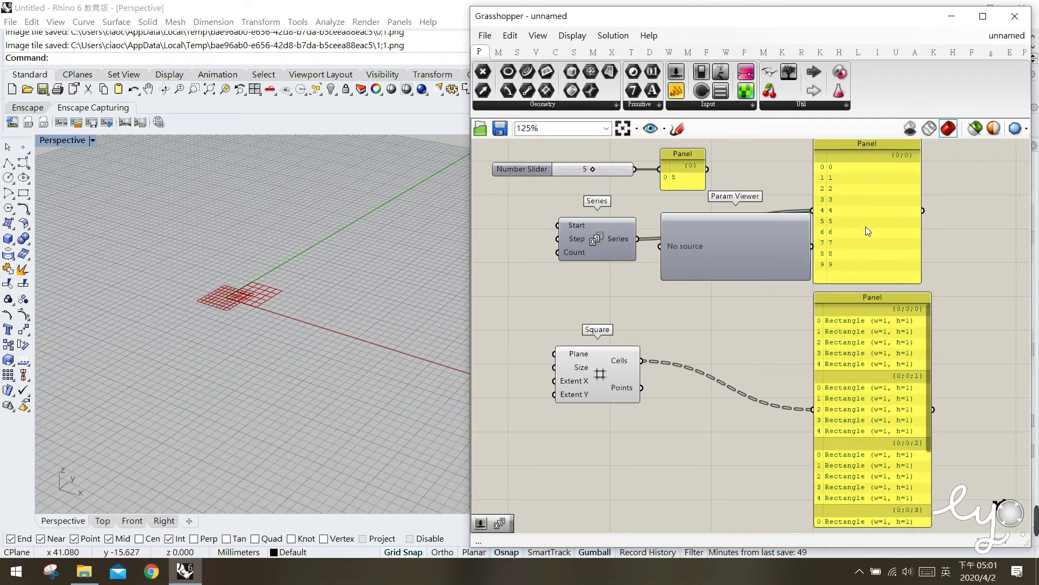
# Move both large panels farther from the components and place a copy of the Param Viewer beside the Square component
pyautogui.moveTo(865, 226); pyautogui.dragTo(898, 227)
pyautogui.moveTo(873, 333); pyautogui.dragTo(917, 340)
pyautogui.click(752, 336)
pyautogui.moveTo(749, 243); pyautogui.dragTo(752, 373)
# Connect the Series output to the upper Param Viewer and the Square Cells output to the lower Param Viewer
pyautogui.click(598, 242)
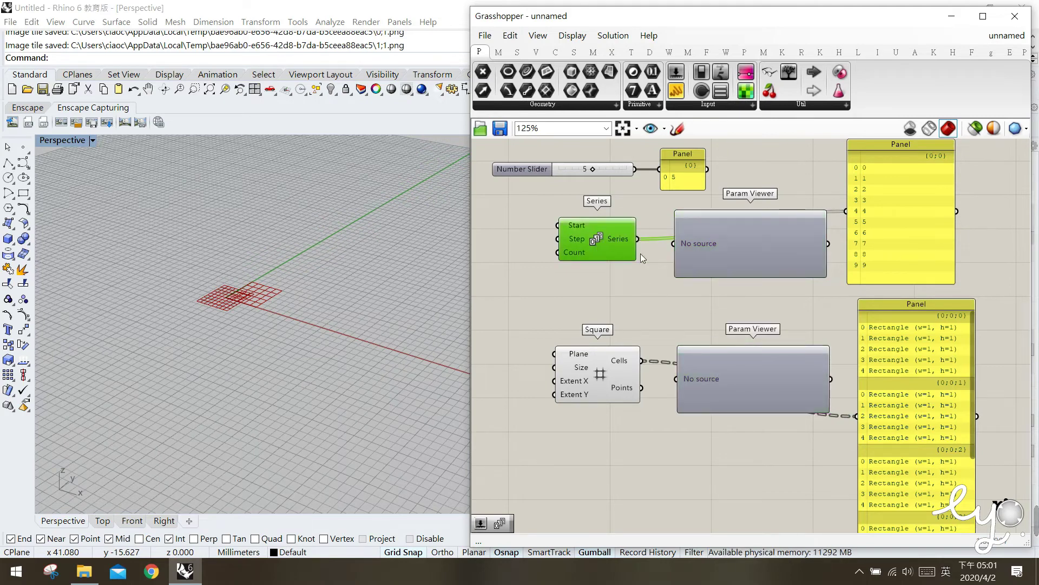
pyautogui.moveTo(654, 241); pyautogui.dragTo(729, 252)
pyautogui.click(616, 368)
pyautogui.moveTo(642, 360); pyautogui.dragTo(677, 380)
pyautogui.click(733, 394)
pyautogui.click(716, 424)
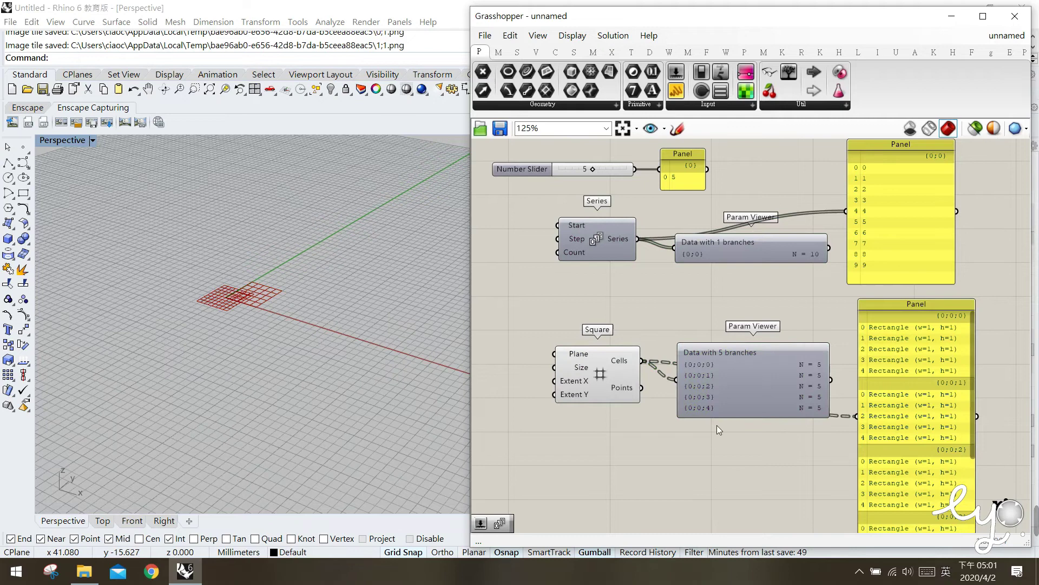
# Mark the {0;0} path and its item count, underline paths {0;0;0} to {0;0;2} and the first branch's count with sketch markup, and discard it
pyautogui.click(678, 128)
pyautogui.moveTo(702, 240); pyautogui.dragTo(710, 263)
pyautogui.moveTo(792, 259)
pyautogui.mouseDown()
pyautogui.moveTo(823, 259)
pyautogui.moveTo(802, 257)
pyautogui.mouseUp()
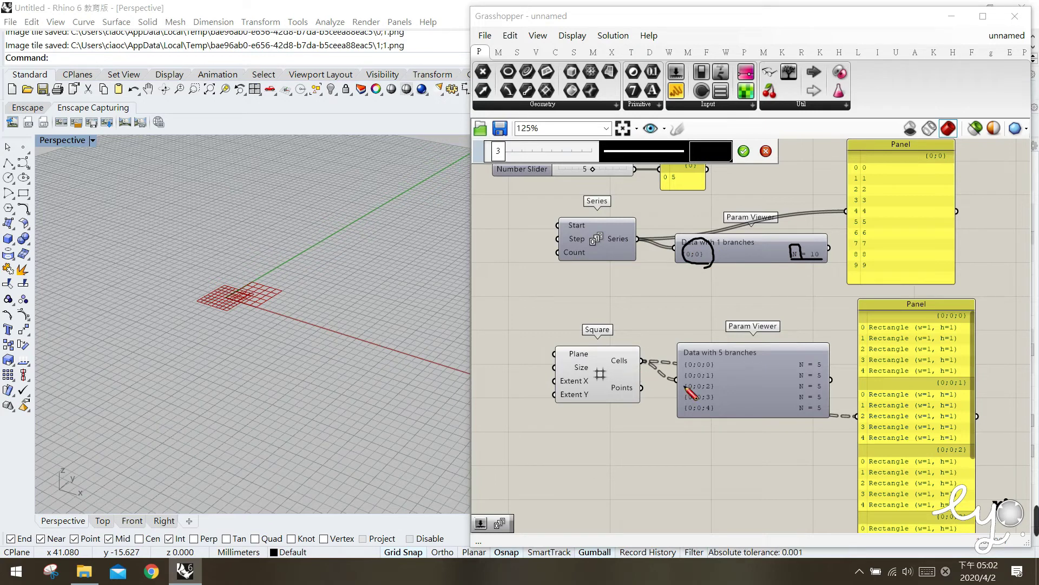
pyautogui.moveTo(679, 370)
pyautogui.mouseDown()
pyautogui.moveTo(711, 374)
pyautogui.moveTo(700, 383)
pyautogui.moveTo(714, 386)
pyautogui.moveTo(698, 392)
pyautogui.moveTo(718, 388)
pyautogui.mouseUp()
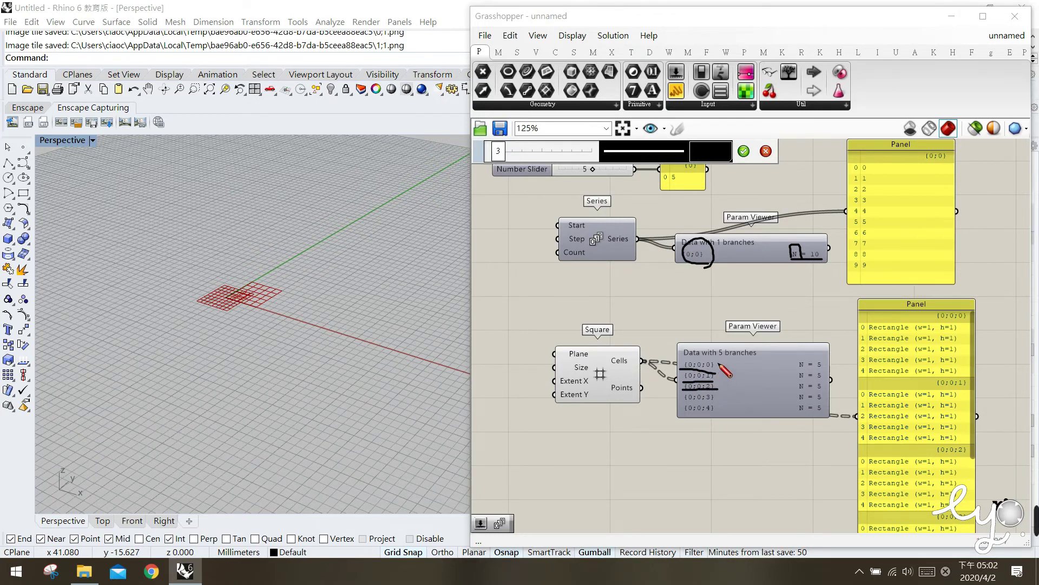
pyautogui.moveTo(795, 370); pyautogui.dragTo(827, 376)
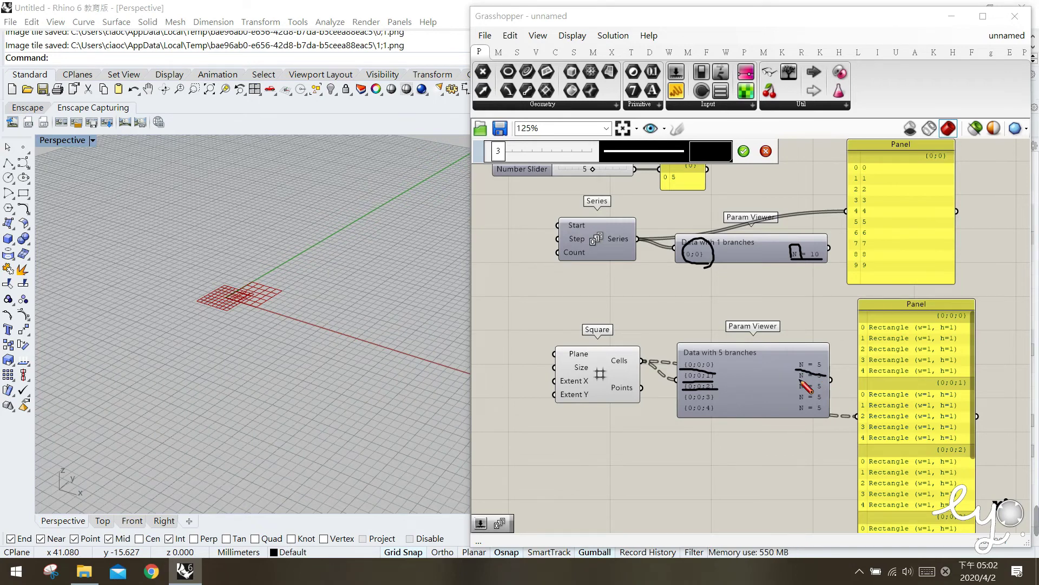
pyautogui.press('Escape')
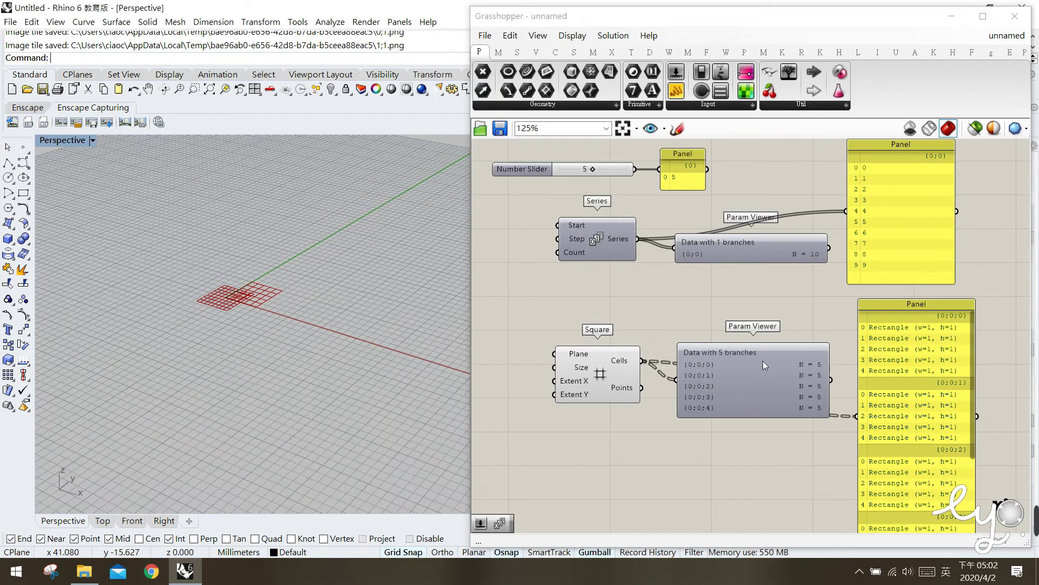
# Switch the Param Viewers for the Series and Square outputs from branch lists to tree drawings
pyautogui.click(734, 255)
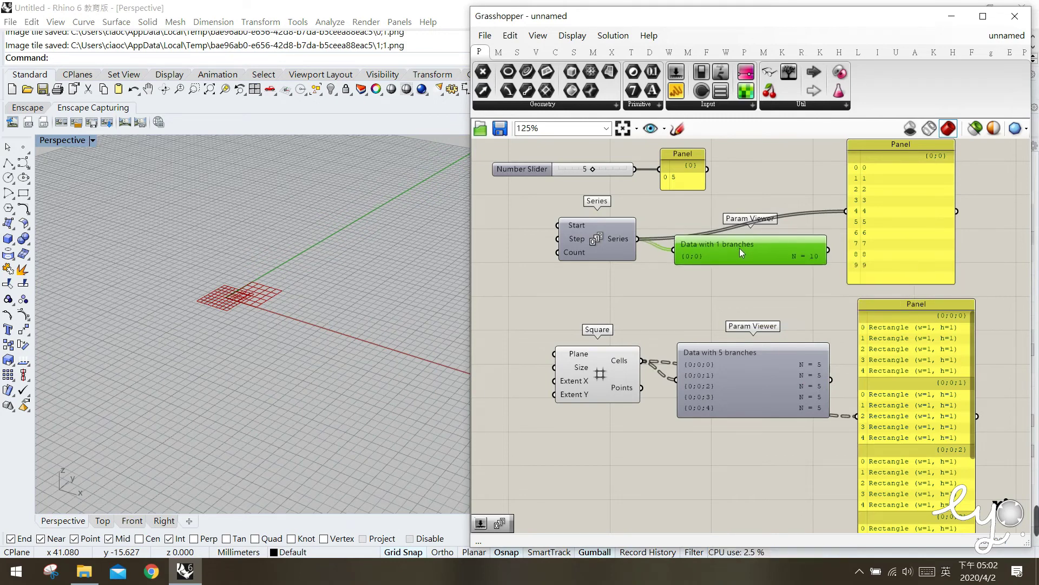
pyautogui.rightClick(740, 248)
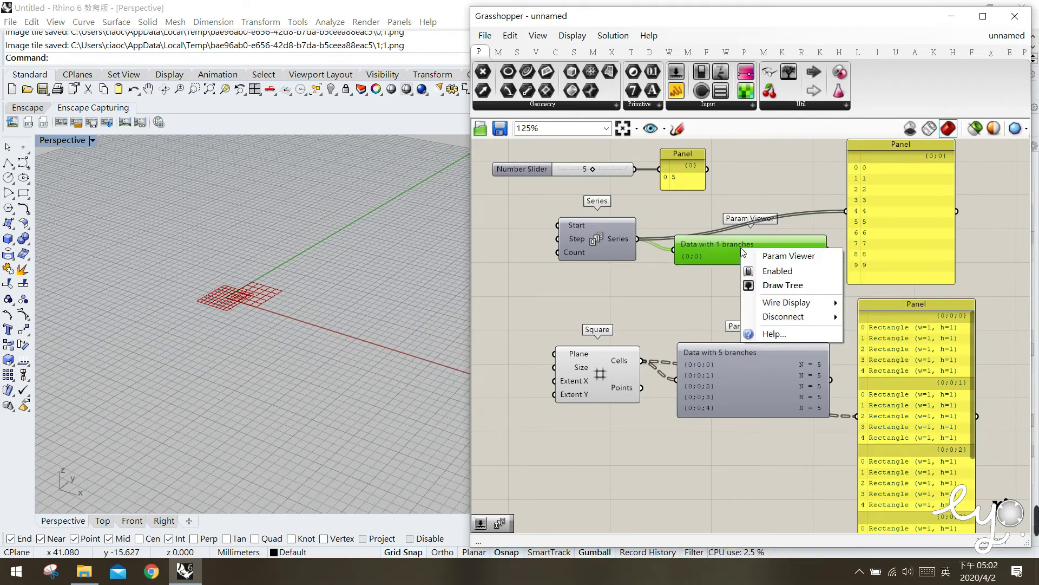
pyautogui.click(803, 289)
pyautogui.click(723, 353)
pyautogui.moveTo(733, 395); pyautogui.dragTo(757, 379)
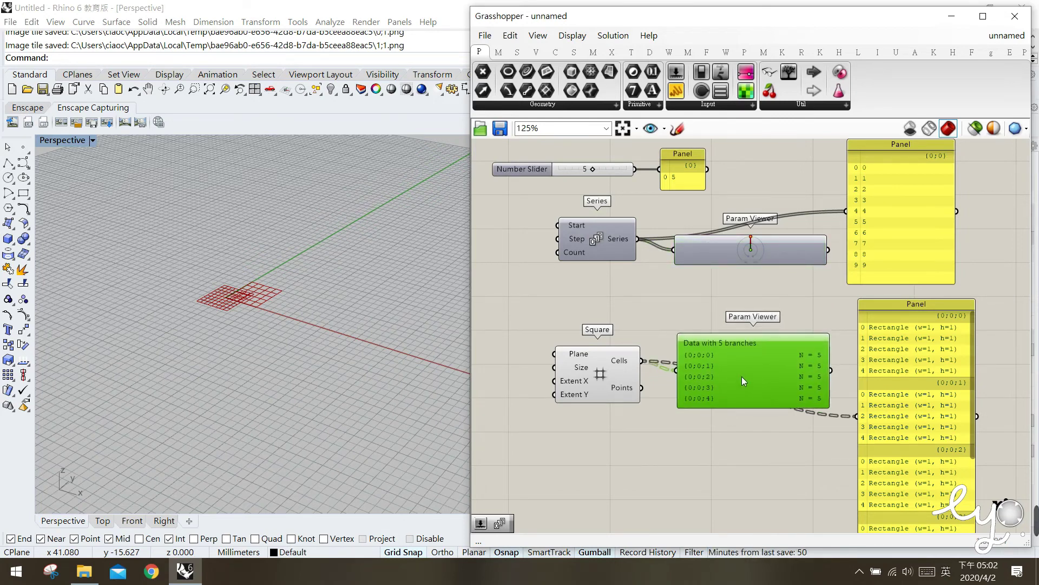
pyautogui.click(713, 476)
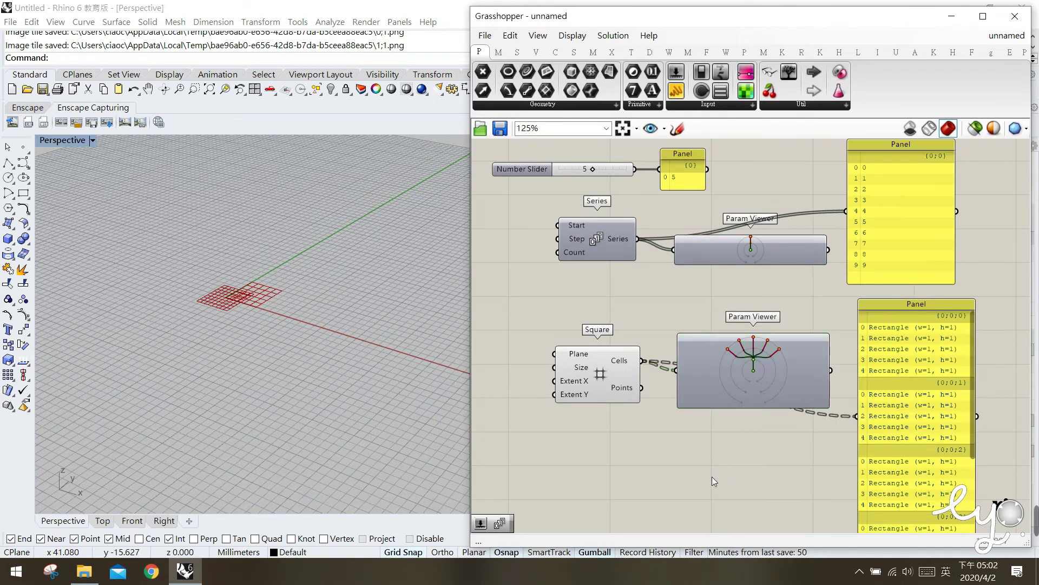
# Add a third Param Viewer beside the Number Slider, moving the Series viewer lower and the slider's panel above the Series panel to make room
pyautogui.moveTo(720, 257)
pyautogui.mouseDown()
pyautogui.moveTo(716, 275)
pyautogui.moveTo(703, 261)
pyautogui.mouseUp()
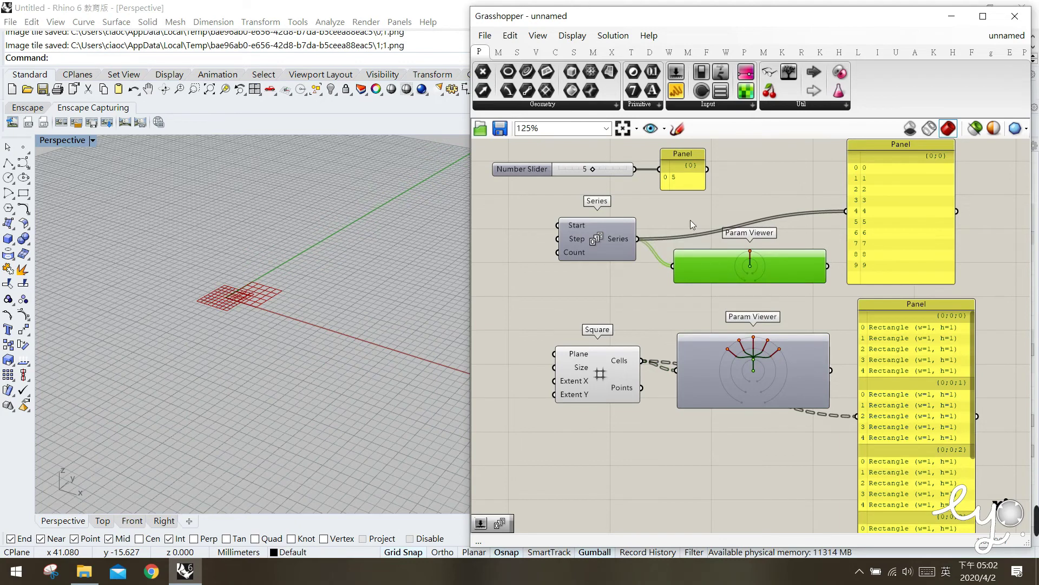
pyautogui.click(603, 200)
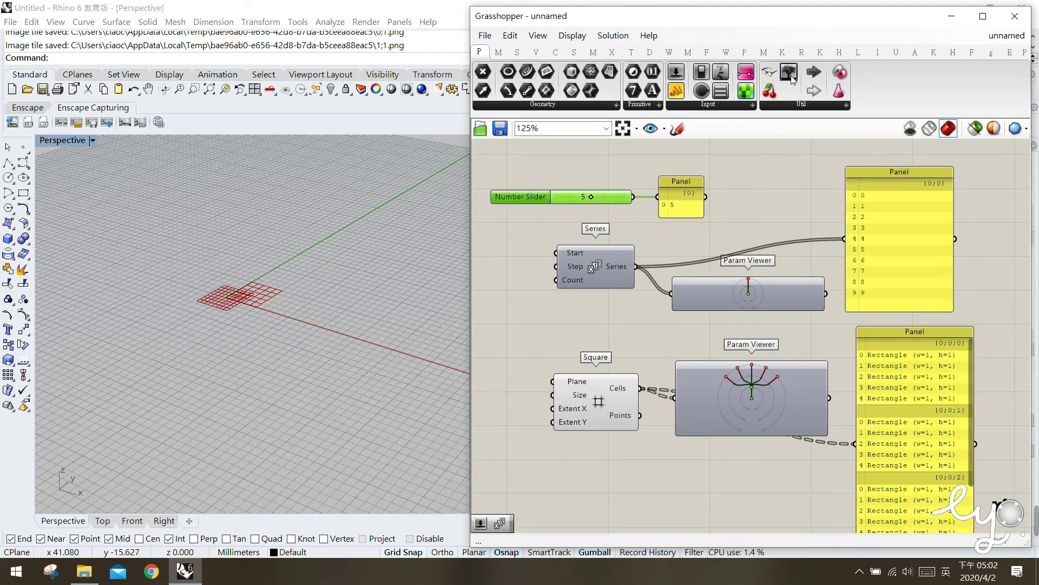
pyautogui.moveTo(792, 77); pyautogui.dragTo(727, 216)
pyautogui.click(730, 202)
pyautogui.moveTo(678, 191); pyautogui.dragTo(868, 136)
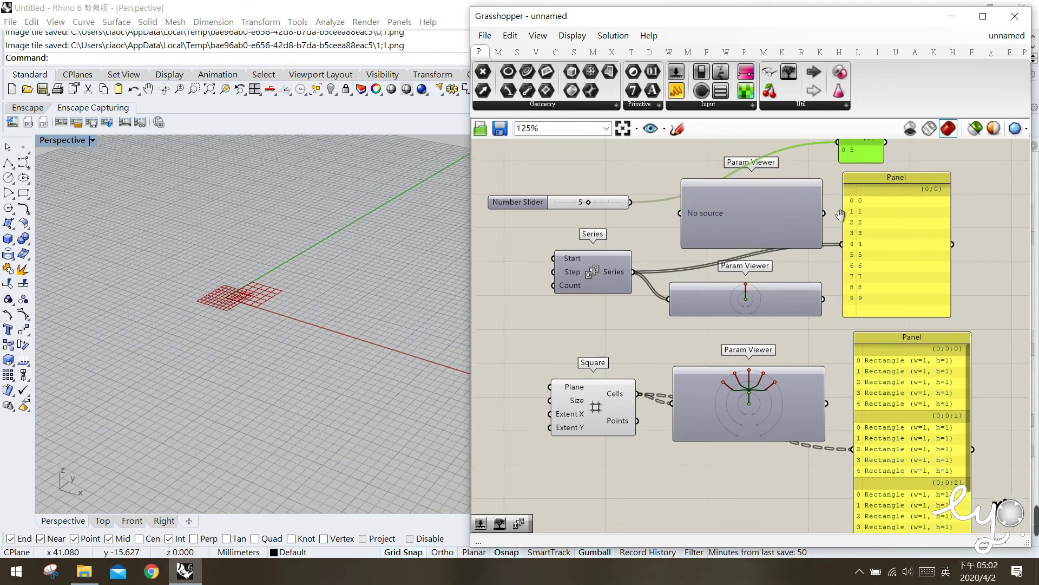
# Connect the Number Slider output to the new Param Viewer, display it as a tree drawing and make the viewer taller
pyautogui.click(777, 215)
pyautogui.moveTo(776, 215); pyautogui.dragTo(780, 212)
pyautogui.moveTo(625, 197); pyautogui.dragTo(675, 203)
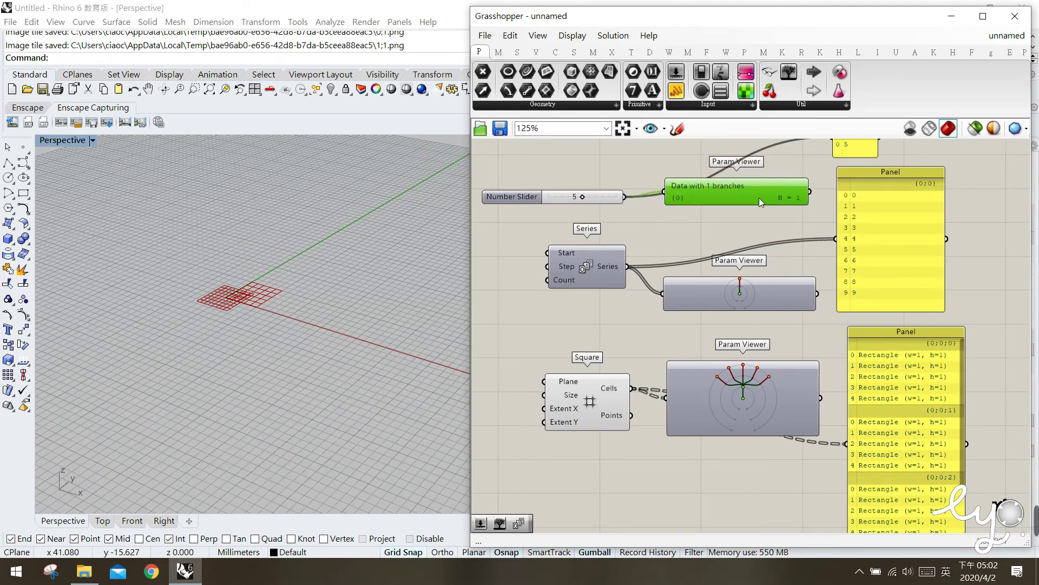
pyautogui.moveTo(768, 205); pyautogui.dragTo(773, 241)
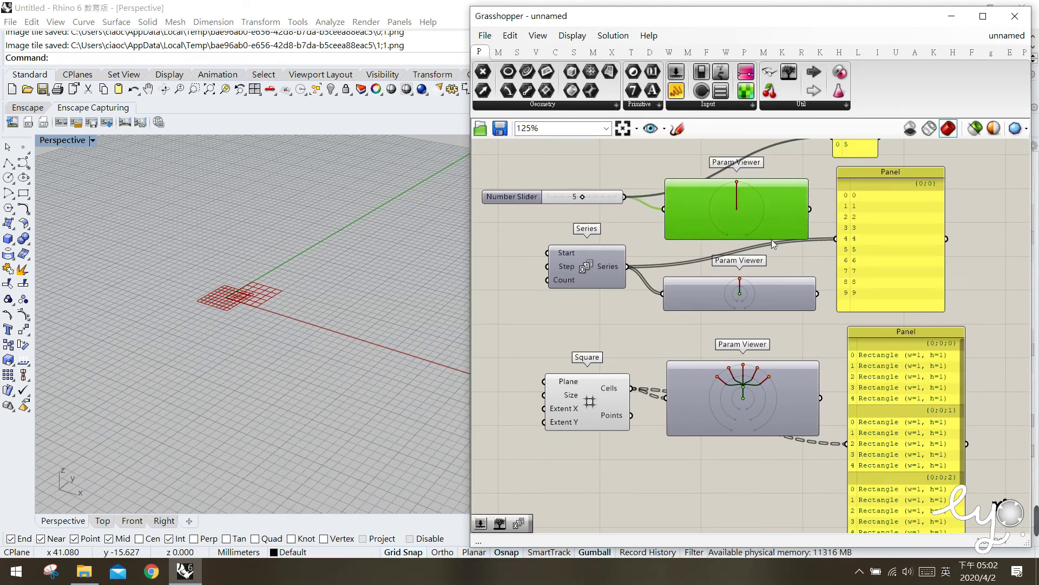
# Enlarge the Series Param Viewer and move the Number Slider's viewer up so the three tree drawings are stacked clear of each other
pyautogui.moveTo(787, 286); pyautogui.dragTo(784, 310)
pyautogui.moveTo(771, 217); pyautogui.dragTo(775, 212)
pyautogui.click(832, 316)
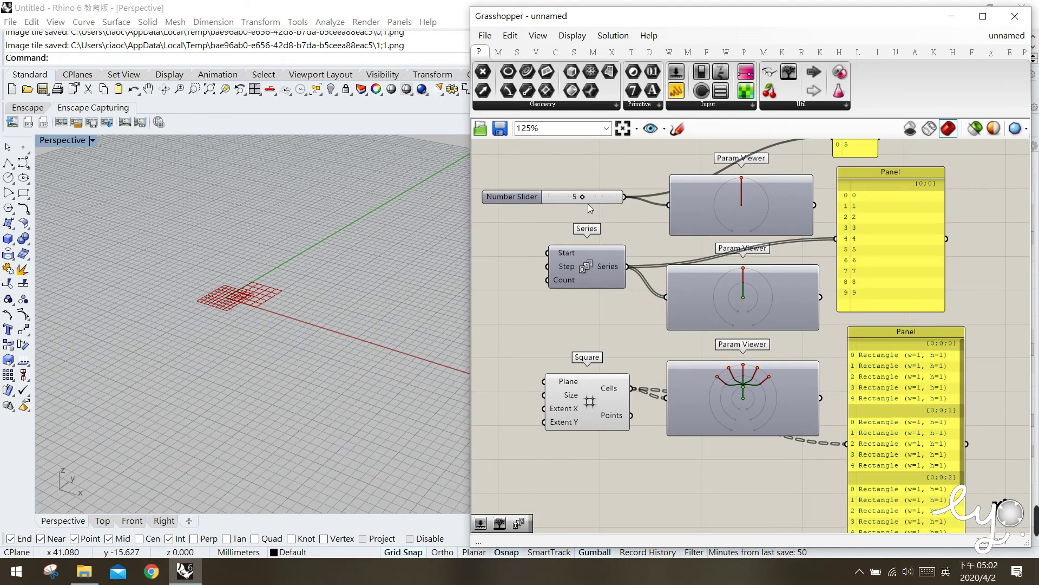
pyautogui.moveTo(759, 205); pyautogui.dragTo(759, 196)
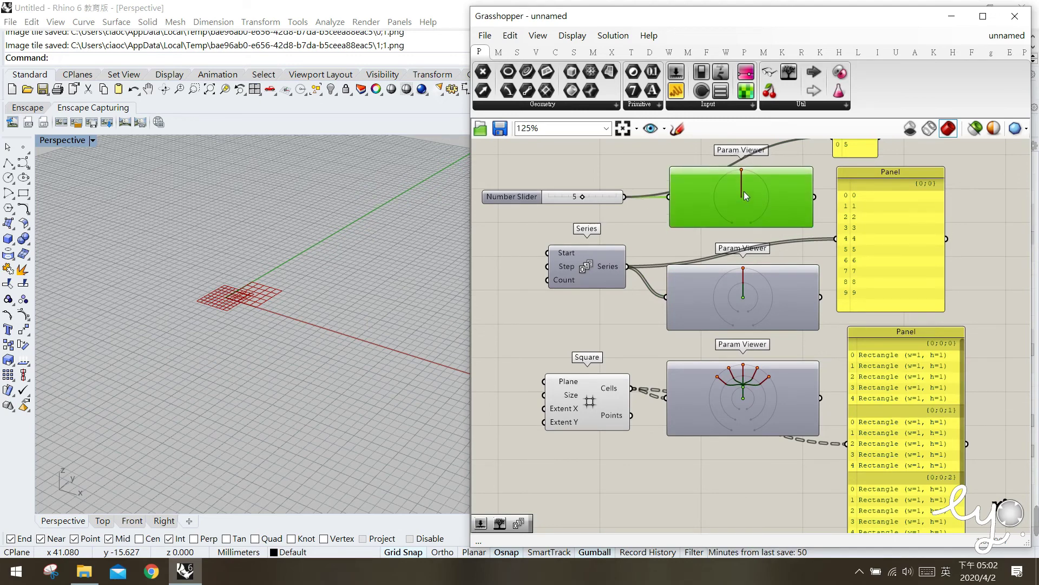
pyautogui.keyDown('ctrl'); pyautogui.click(747, 195); pyautogui.keyUp('ctrl')
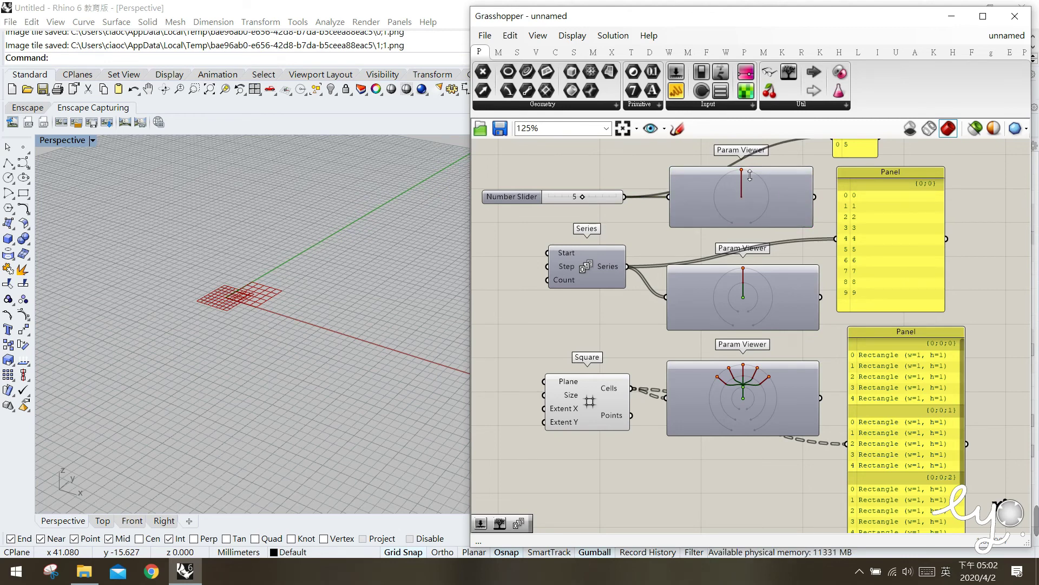
# Circle the node and branch end in the Series tree and the node and five branches in the Square tree with sketch markup, and discard it
pyautogui.moveTo(604, 268)
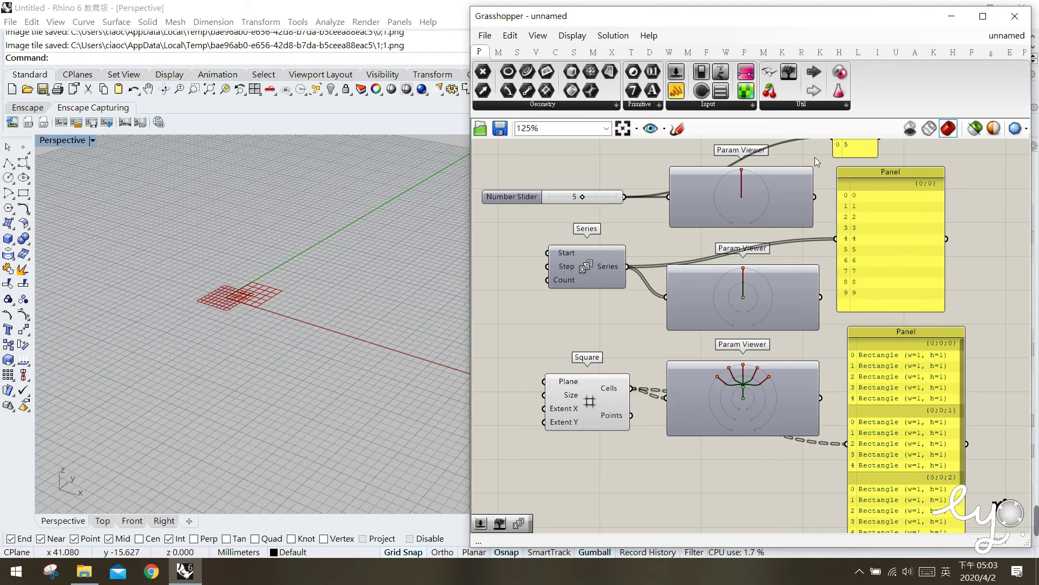
pyautogui.click(676, 128)
pyautogui.moveTo(745, 299)
pyautogui.mouseDown()
pyautogui.moveTo(735, 297)
pyautogui.moveTo(758, 286)
pyautogui.moveTo(754, 306)
pyautogui.moveTo(746, 290)
pyautogui.moveTo(757, 262)
pyautogui.moveTo(758, 284)
pyautogui.moveTo(746, 282)
pyautogui.mouseUp()
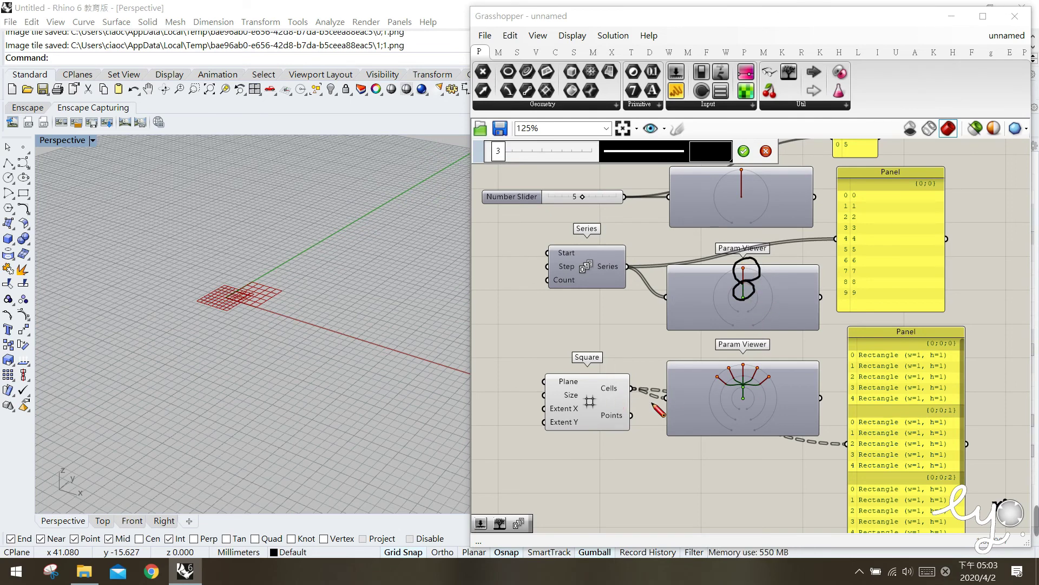
pyautogui.moveTo(744, 398)
pyautogui.mouseDown()
pyautogui.moveTo(735, 399)
pyautogui.moveTo(743, 382)
pyautogui.moveTo(755, 385)
pyautogui.moveTo(752, 400)
pyautogui.mouseUp()
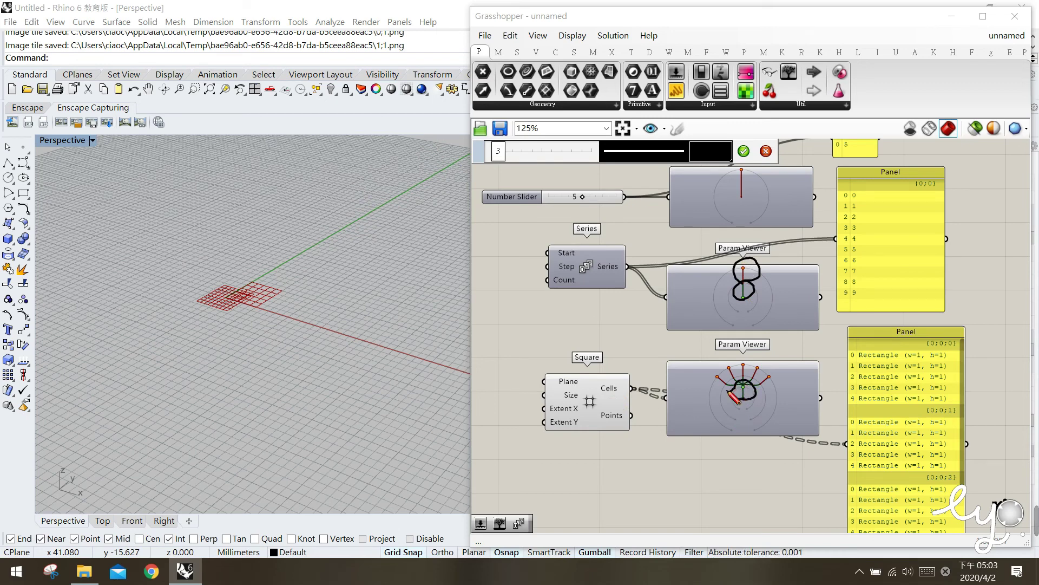
pyautogui.moveTo(727, 391)
pyautogui.mouseDown()
pyautogui.moveTo(714, 376)
pyautogui.moveTo(740, 392)
pyautogui.moveTo(728, 372)
pyautogui.moveTo(757, 376)
pyautogui.moveTo(755, 389)
pyautogui.moveTo(761, 374)
pyautogui.moveTo(768, 394)
pyautogui.mouseUp()
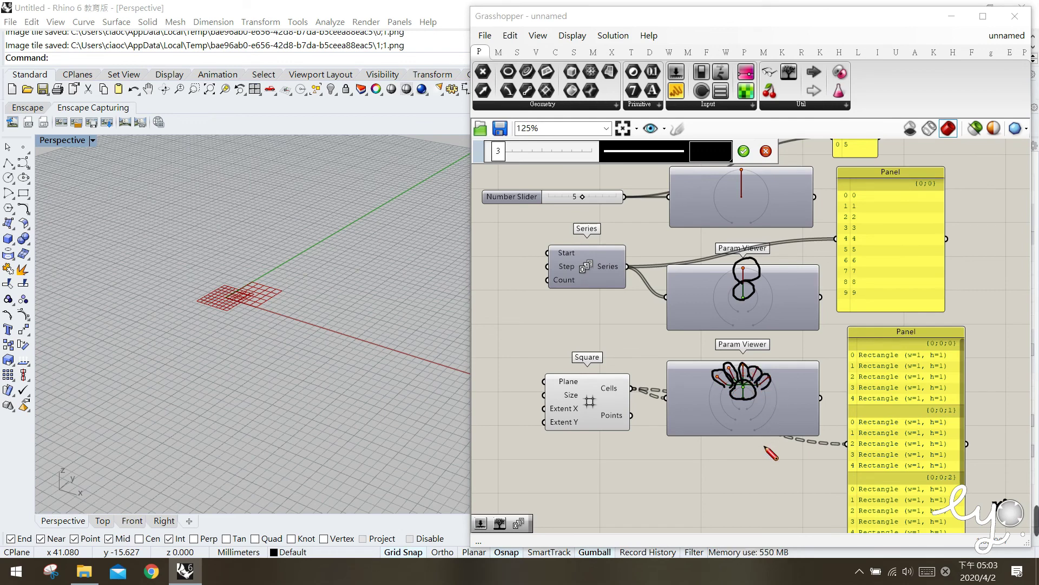
pyautogui.press('Escape')
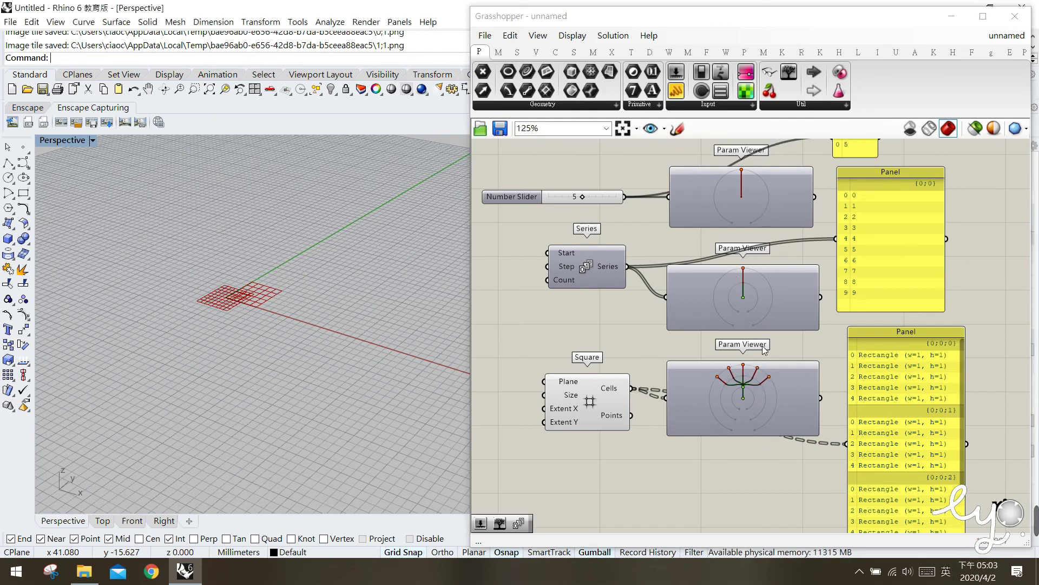